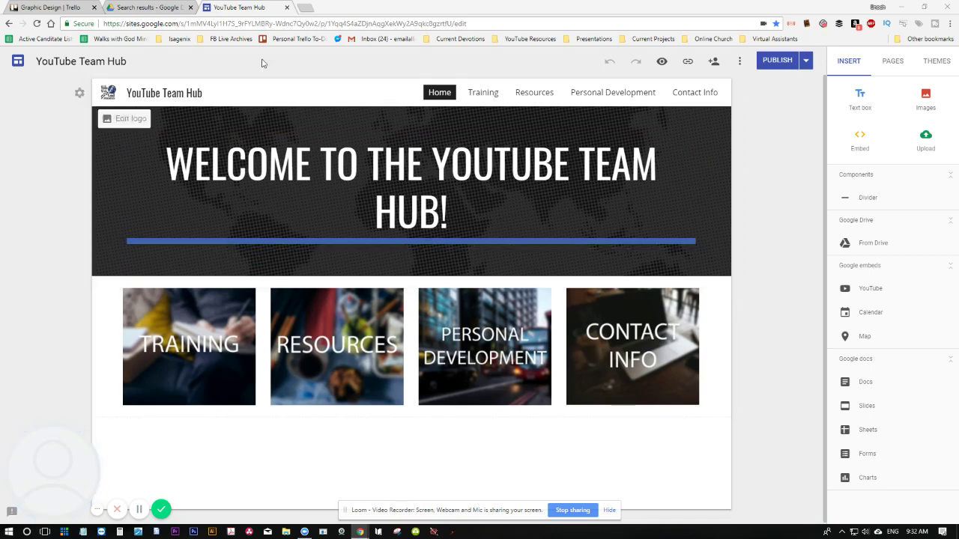
- Switch to Google Drive, search for "human" and open the Human Resources Department folder
{"action": "left_click", "coordinate": [144, 7]}
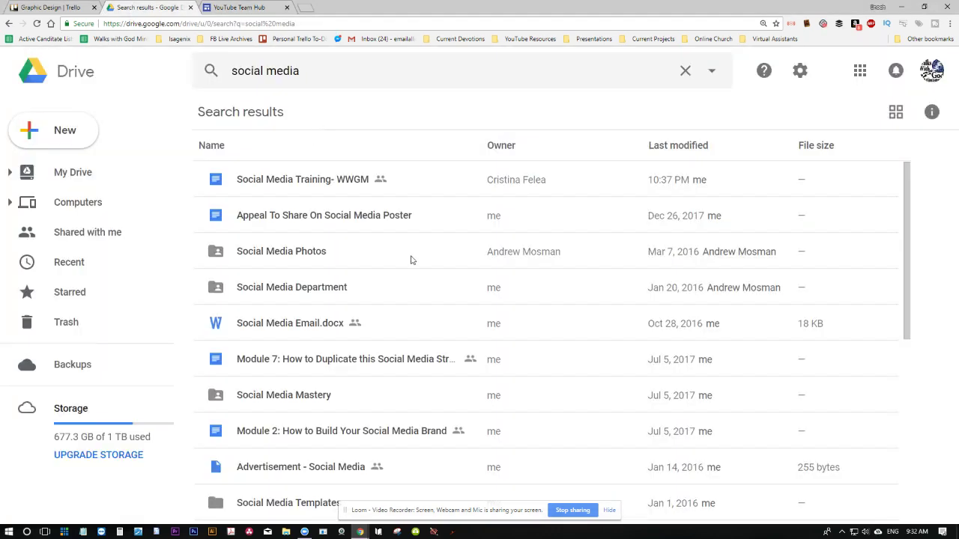
{"action": "left_click_drag", "start_coordinate": [299, 78], "coordinate": [246, 86]}
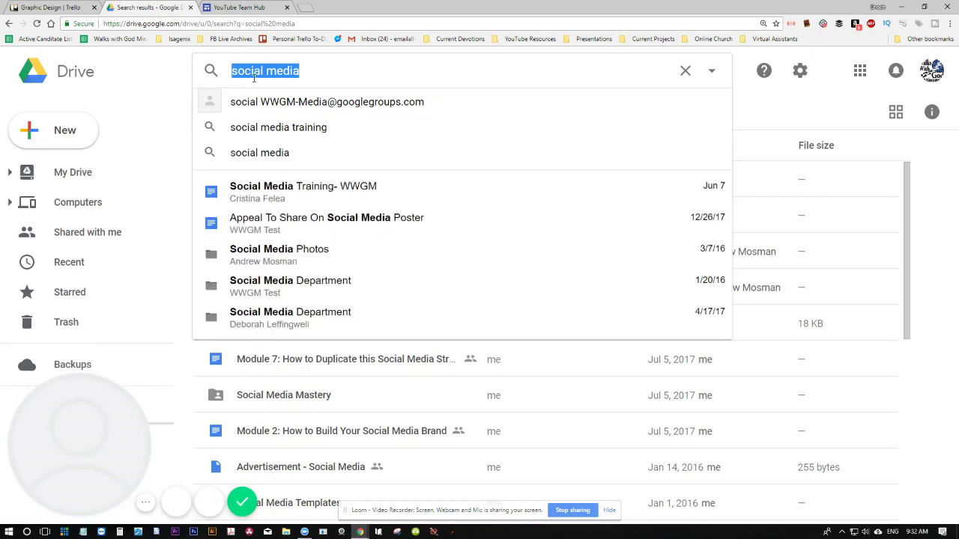
{"action": "type", "text": "human"}
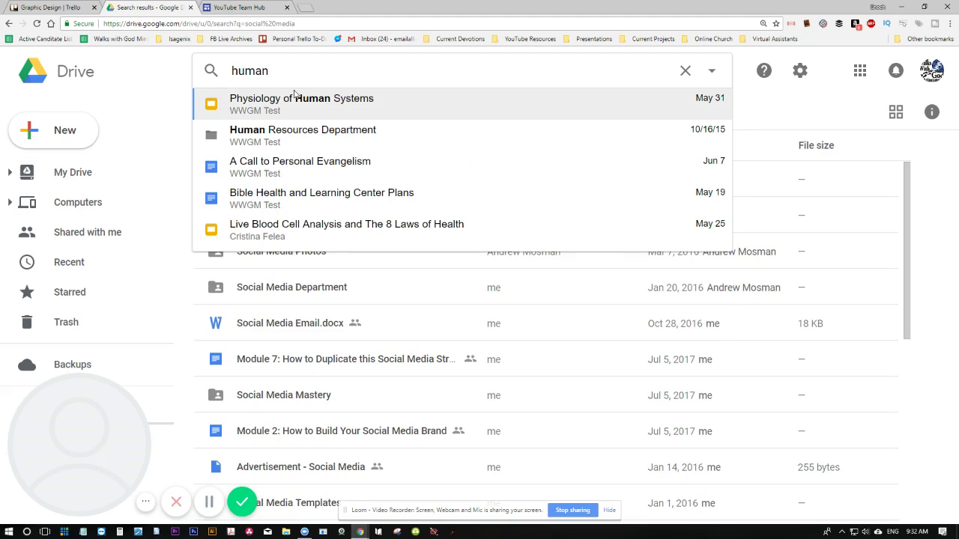
{"action": "left_click", "coordinate": [301, 131]}
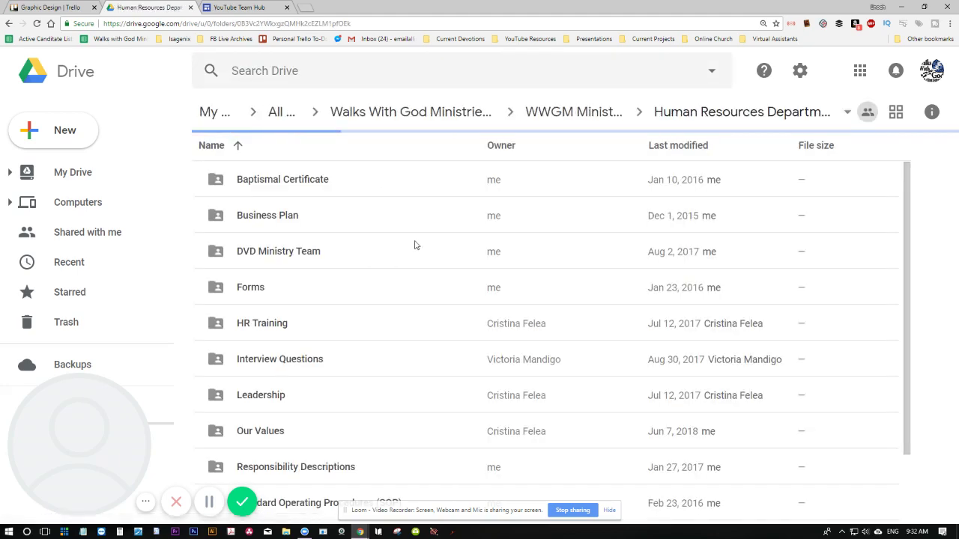
- Create a new blank Google Sites site in the shared Human Resources Department folder, accepting the folder's sharing permissions
{"action": "scroll", "coordinate": [326, 309], "scroll_direction": "down", "scroll_amount": 1}
{"action": "scroll", "coordinate": [326, 308], "scroll_direction": "down", "scroll_amount": 6}
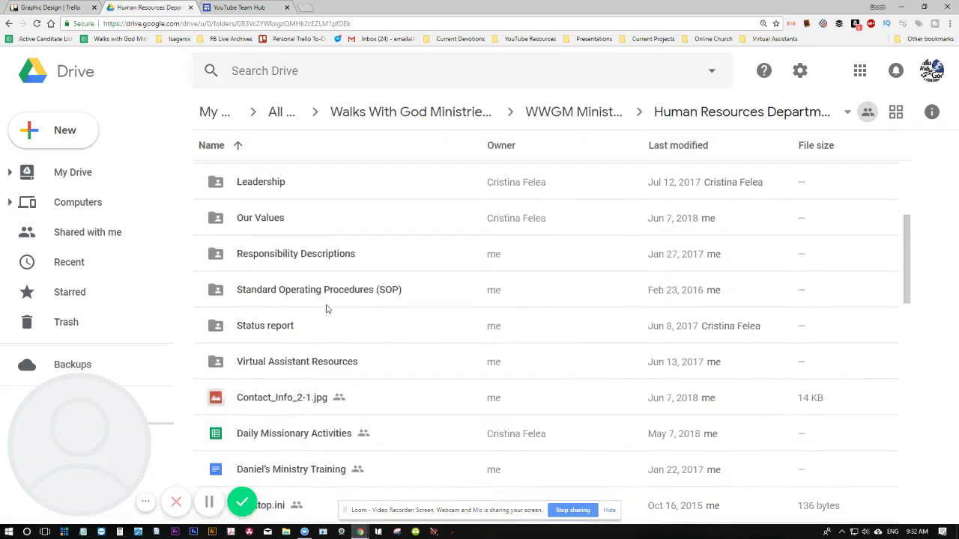
{"action": "scroll", "coordinate": [327, 309], "scroll_direction": "up", "scroll_amount": 4}
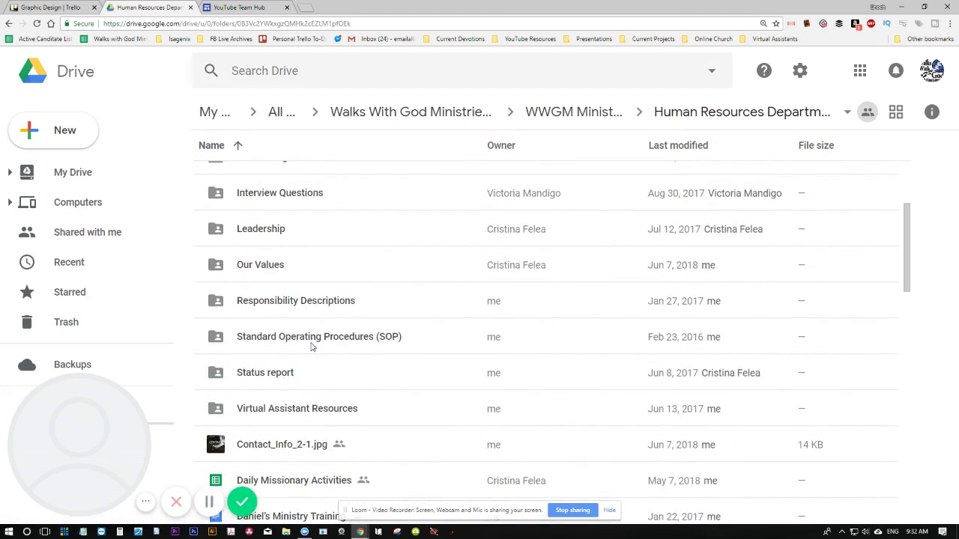
{"action": "scroll", "coordinate": [316, 390], "scroll_direction": "up", "scroll_amount": 3}
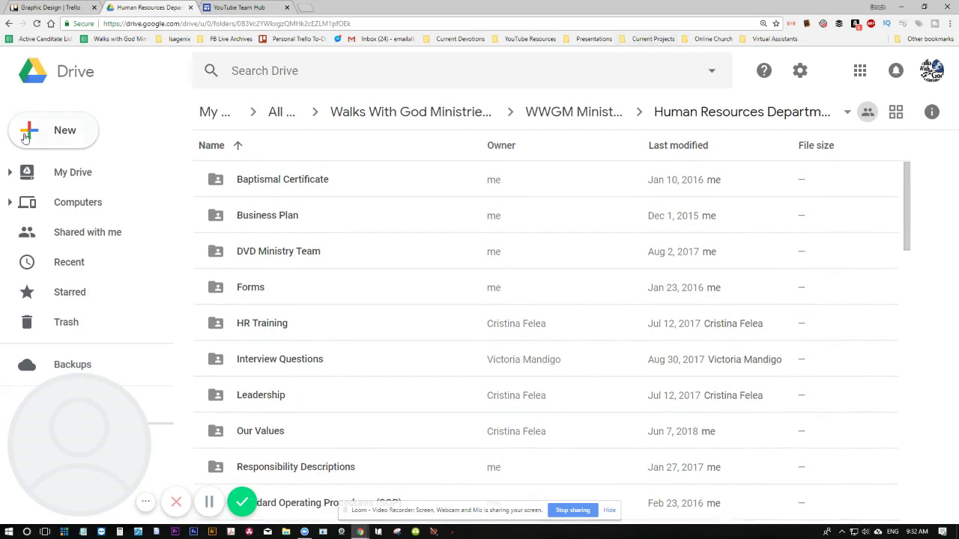
{"action": "left_click", "coordinate": [58, 131]}
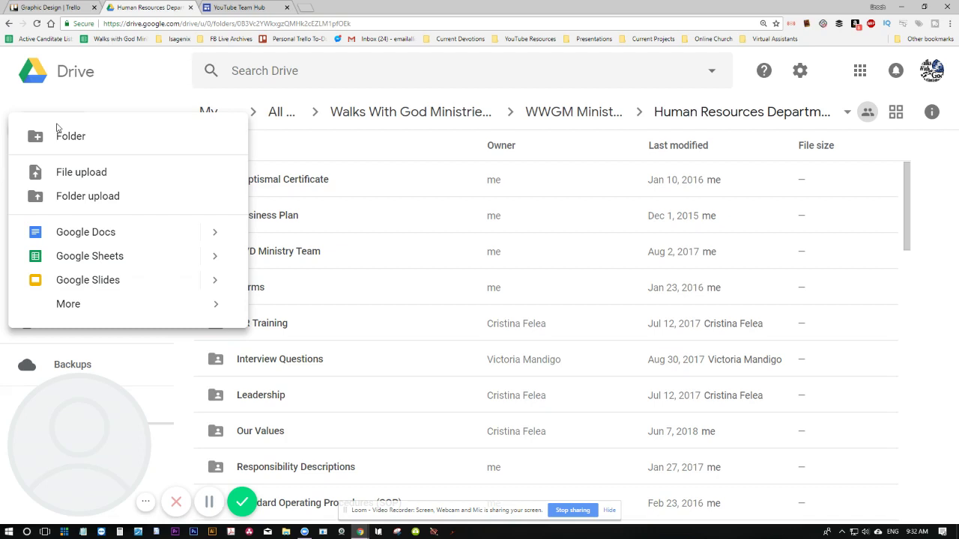
{"action": "mouse_move", "coordinate": [68, 308]}
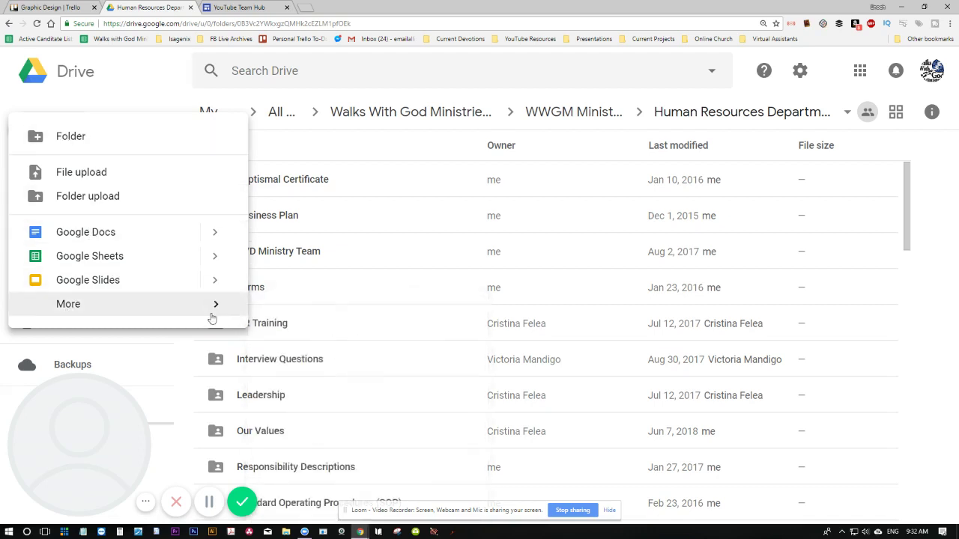
{"action": "mouse_move", "coordinate": [211, 306]}
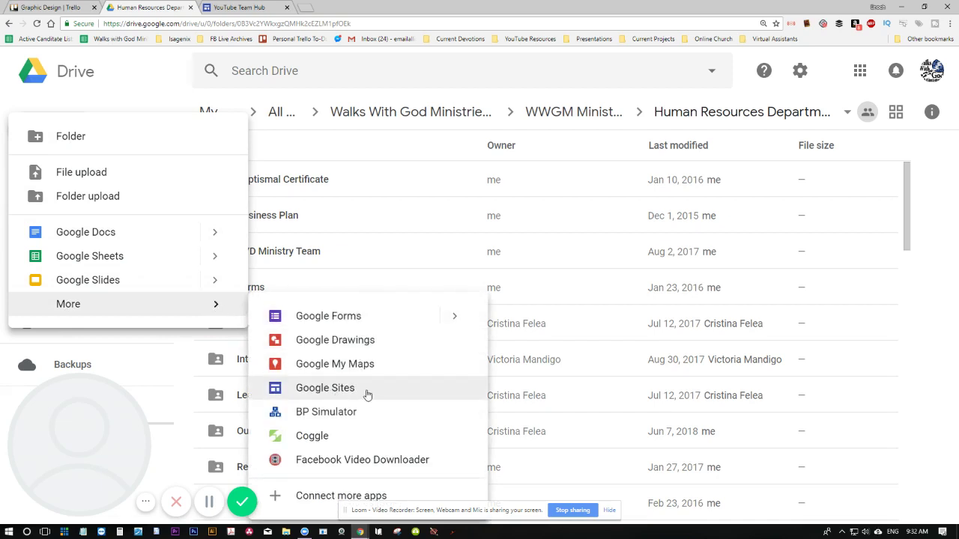
{"action": "left_click", "coordinate": [366, 392]}
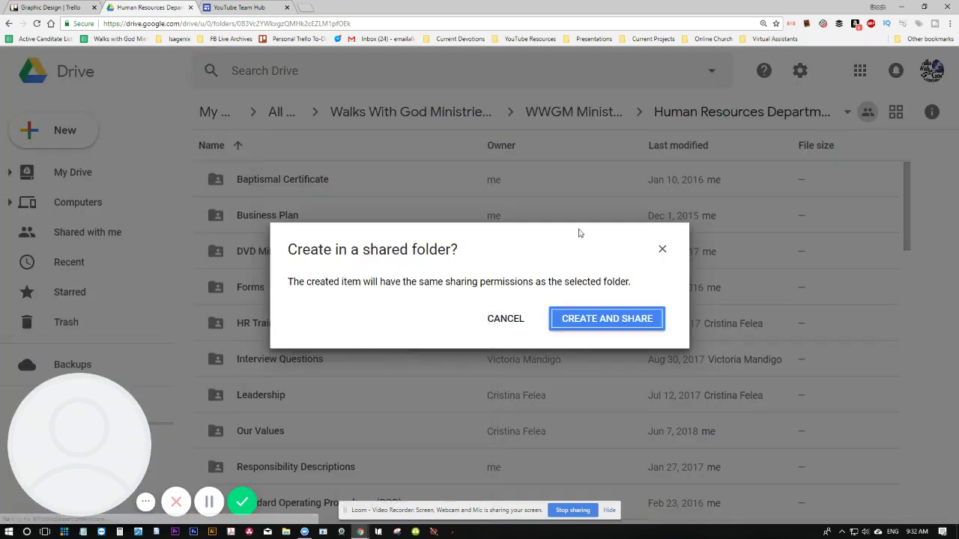
{"action": "left_click", "coordinate": [612, 318]}
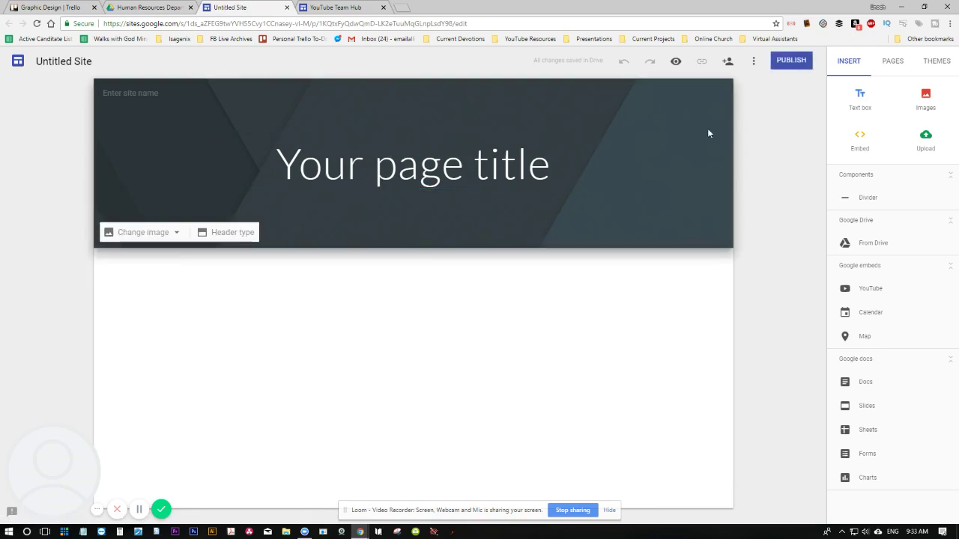
- Duplicate the YouTube Team Hub site as "Graphic Design Team Hub" in the Human Resources Department folder and close the blank Untitled Site
{"action": "left_click", "coordinate": [754, 62]}
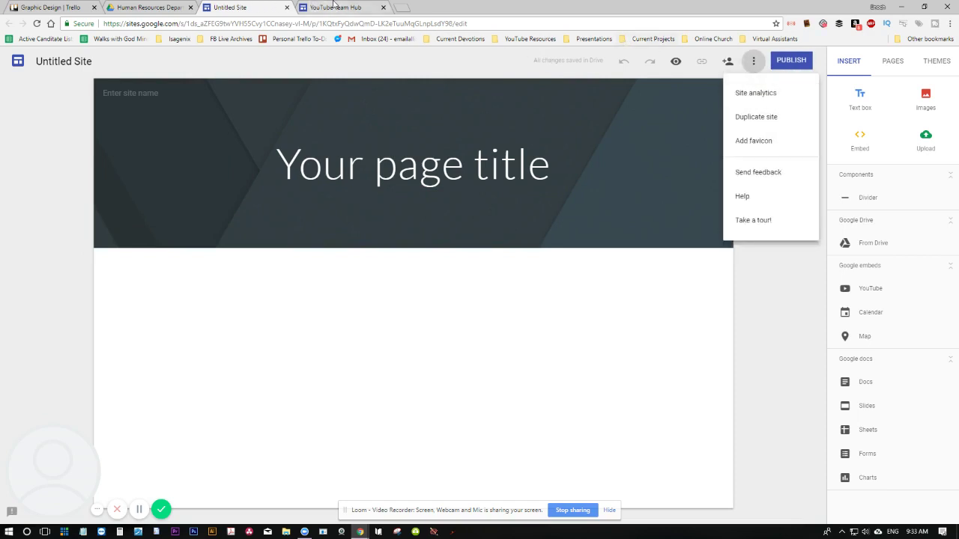
{"action": "left_click", "coordinate": [307, 7]}
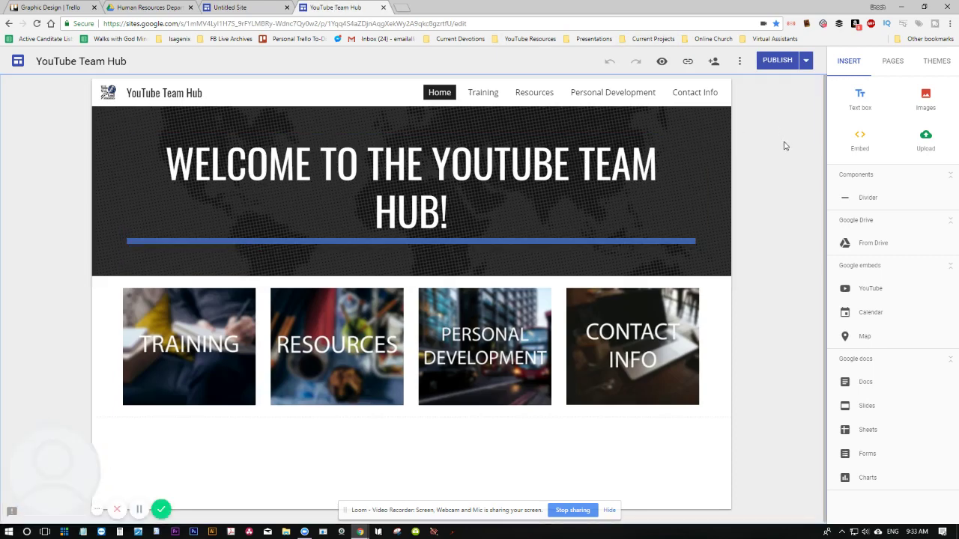
{"action": "left_click", "coordinate": [741, 63]}
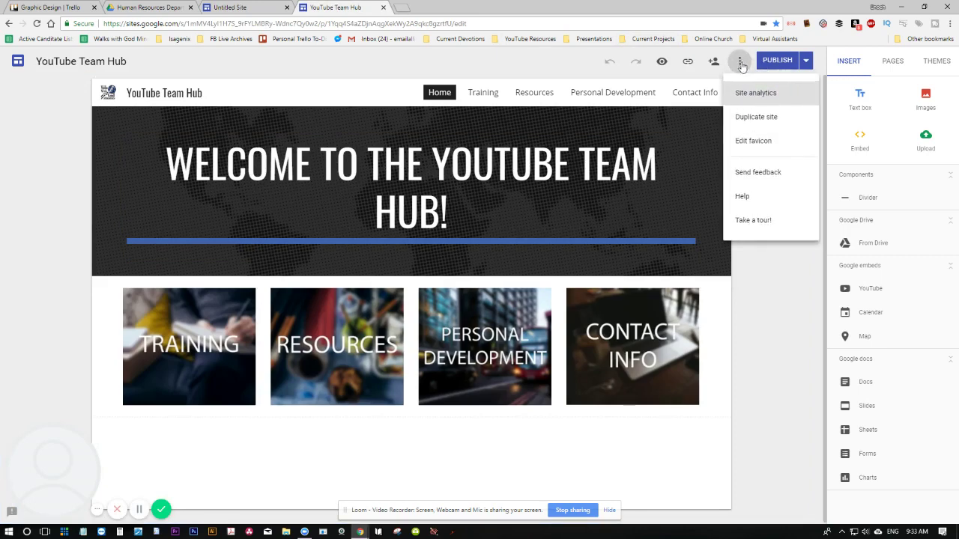
{"action": "left_click", "coordinate": [753, 120]}
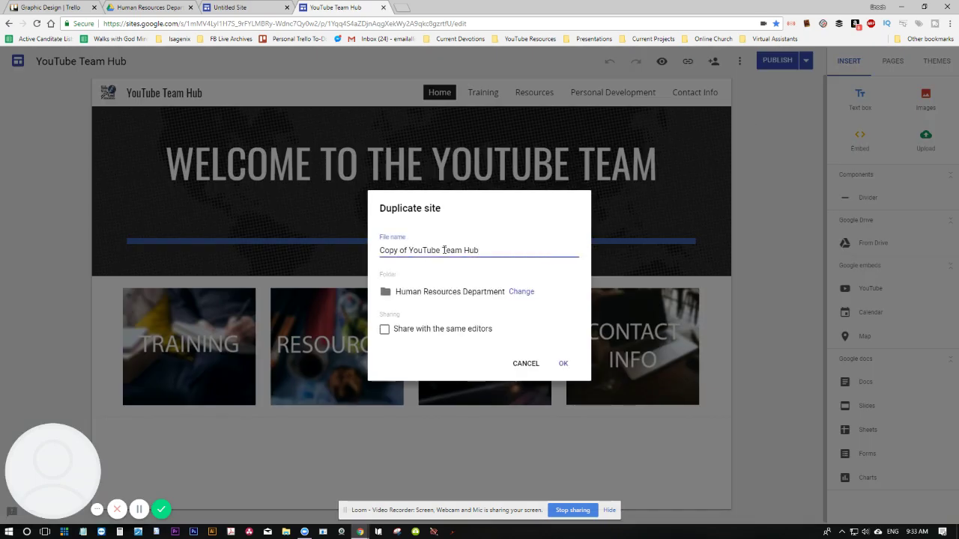
{"action": "left_click_drag", "start_coordinate": [440, 250], "coordinate": [374, 255]}
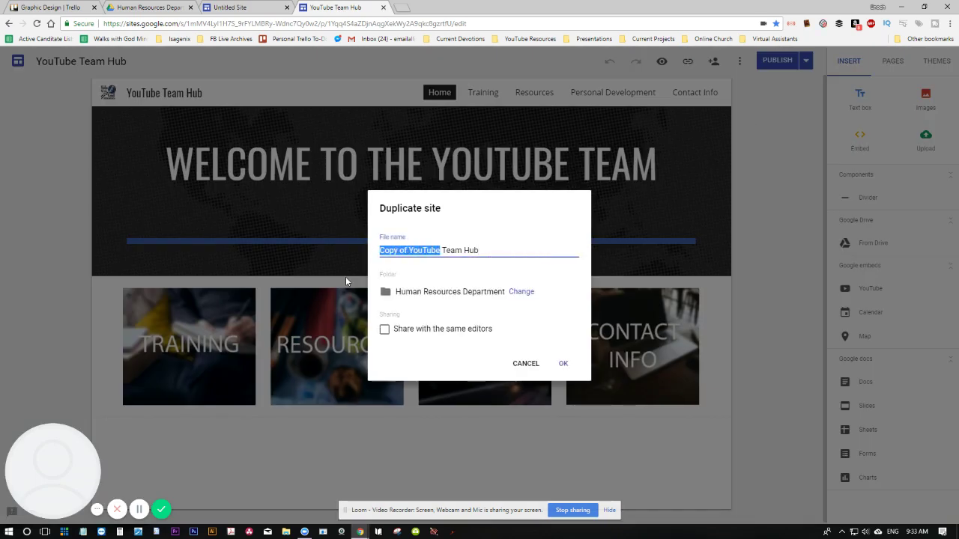
{"action": "type", "text": "Graphic Design"}
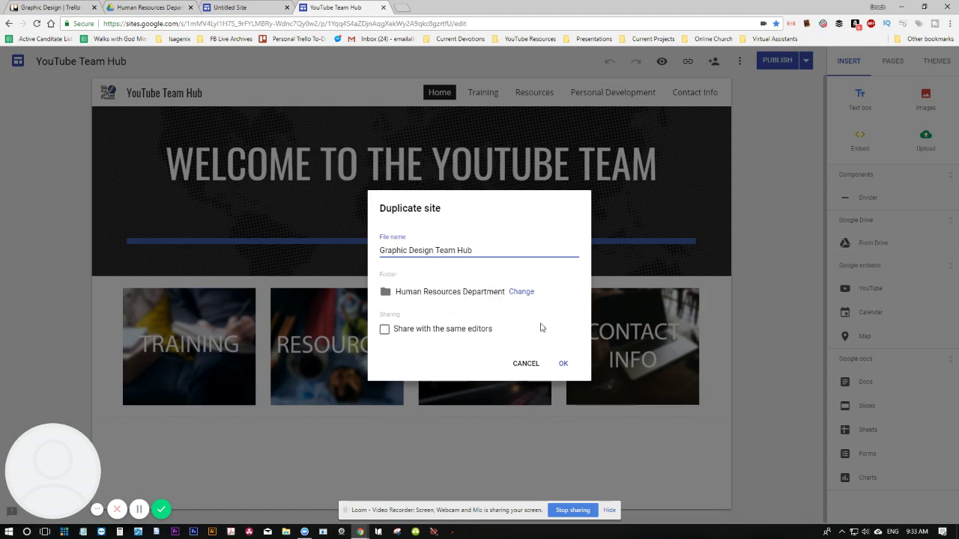
{"action": "left_click", "coordinate": [564, 365]}
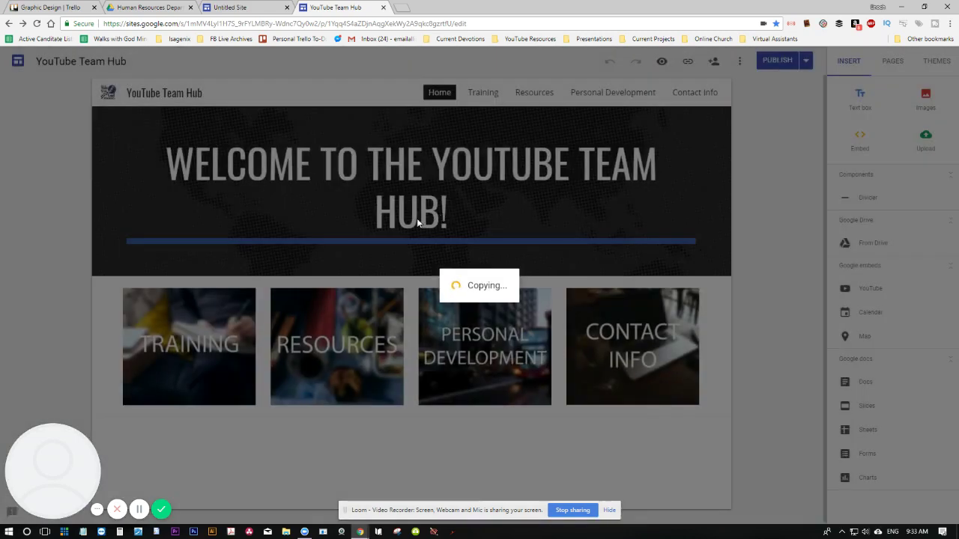
{"action": "left_click", "coordinate": [286, 7]}
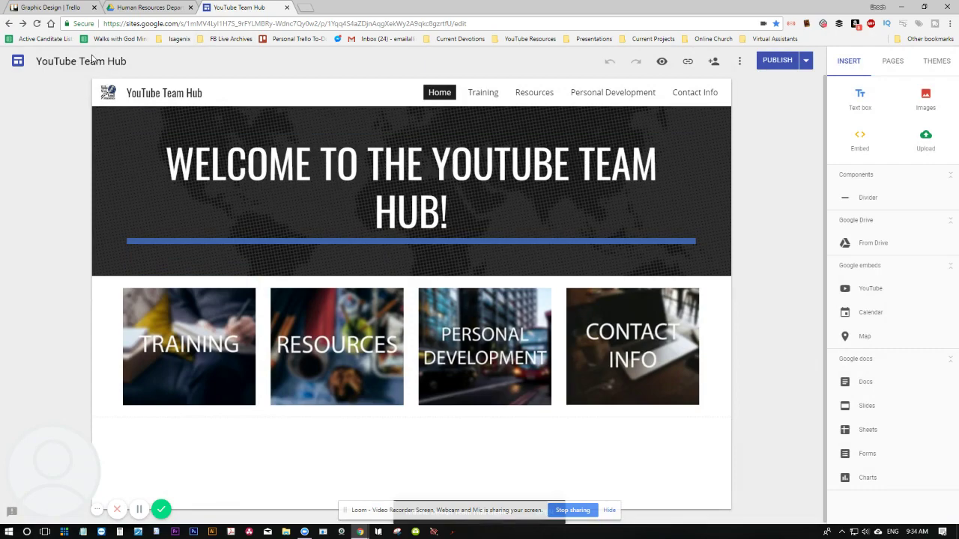
- Return to the Human Resources Department folder in Google Drive and sort its contents by last modified
{"action": "left_click", "coordinate": [146, 7]}
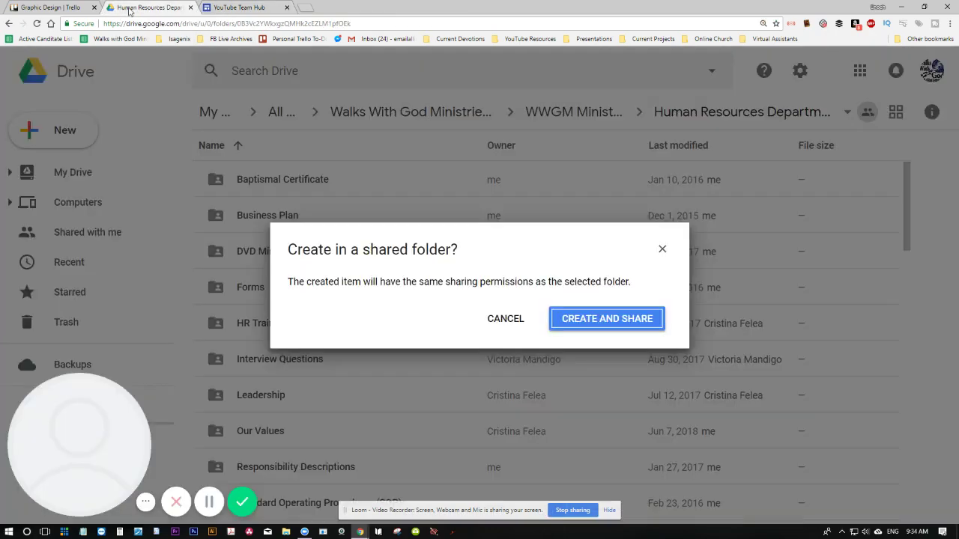
{"action": "scroll", "coordinate": [447, 294], "scroll_direction": "down", "scroll_amount": 7}
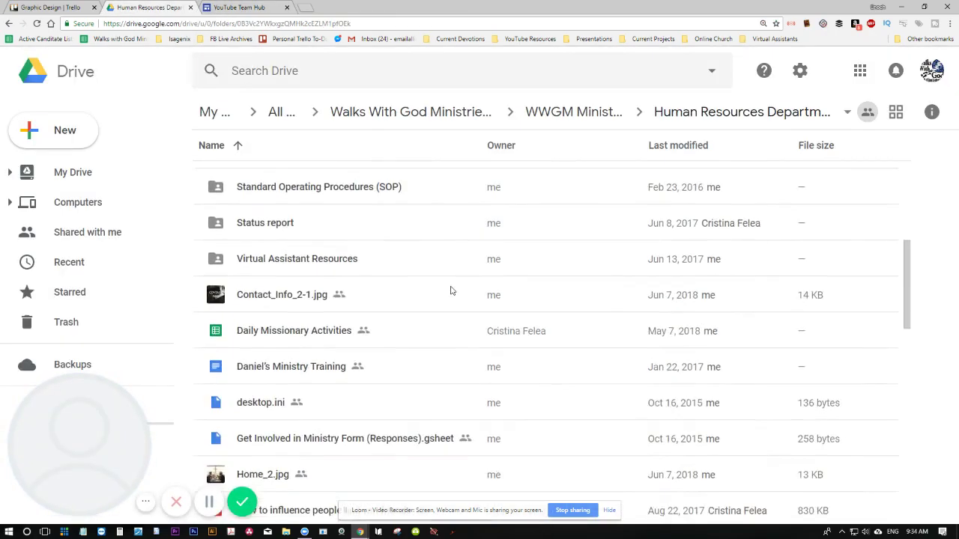
{"action": "scroll", "coordinate": [451, 290], "scroll_direction": "down", "scroll_amount": 7}
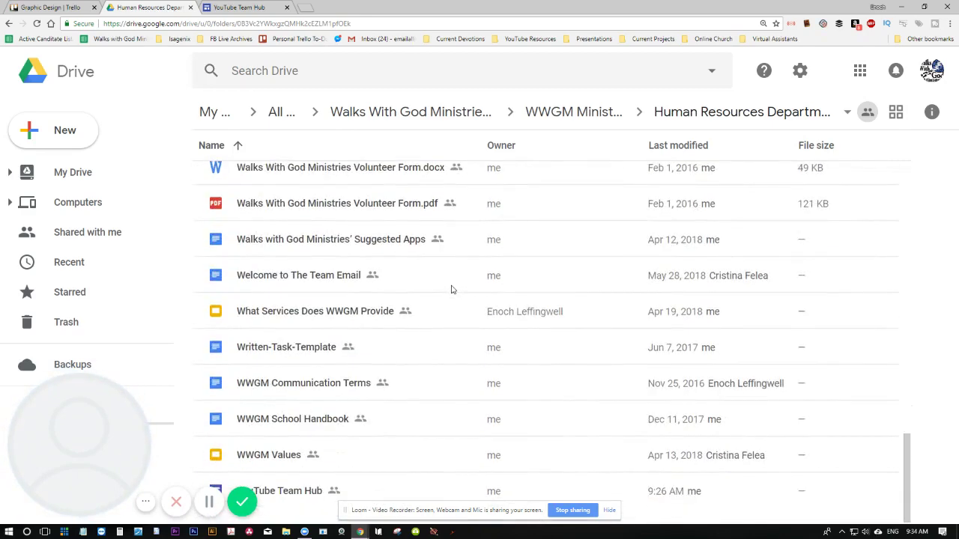
{"action": "left_click", "coordinate": [298, 488]}
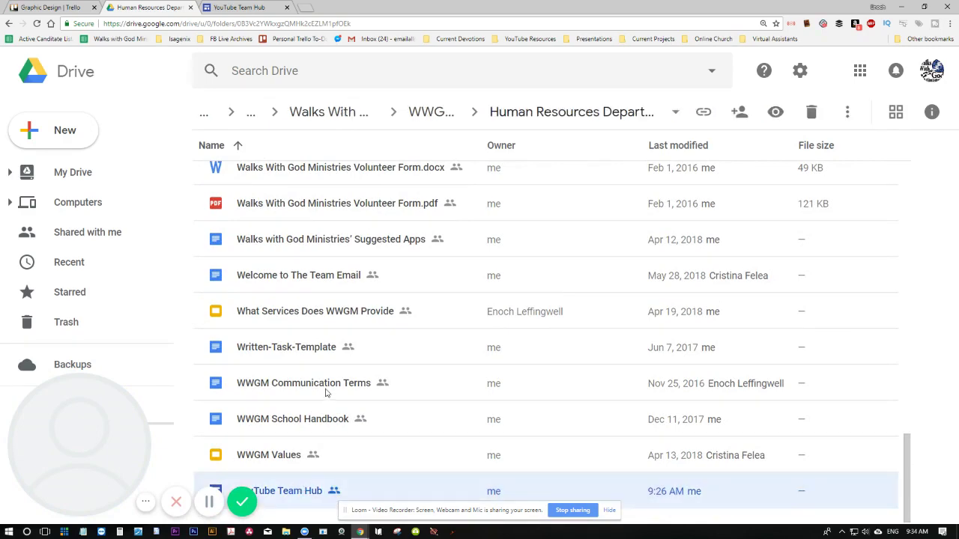
{"action": "scroll", "coordinate": [325, 391], "scroll_direction": "up", "scroll_amount": 5}
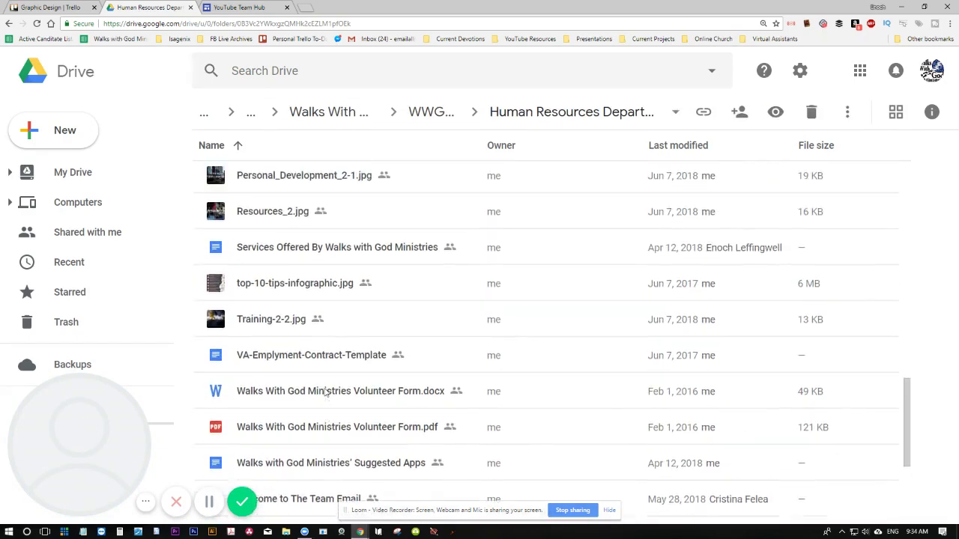
{"action": "scroll", "coordinate": [325, 391], "scroll_direction": "up", "scroll_amount": 10}
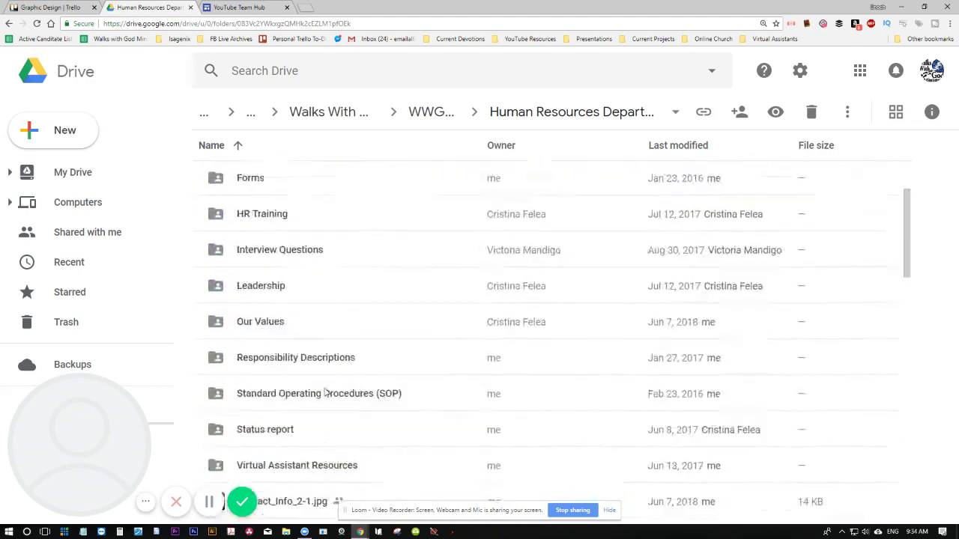
{"action": "left_click", "coordinate": [671, 148]}
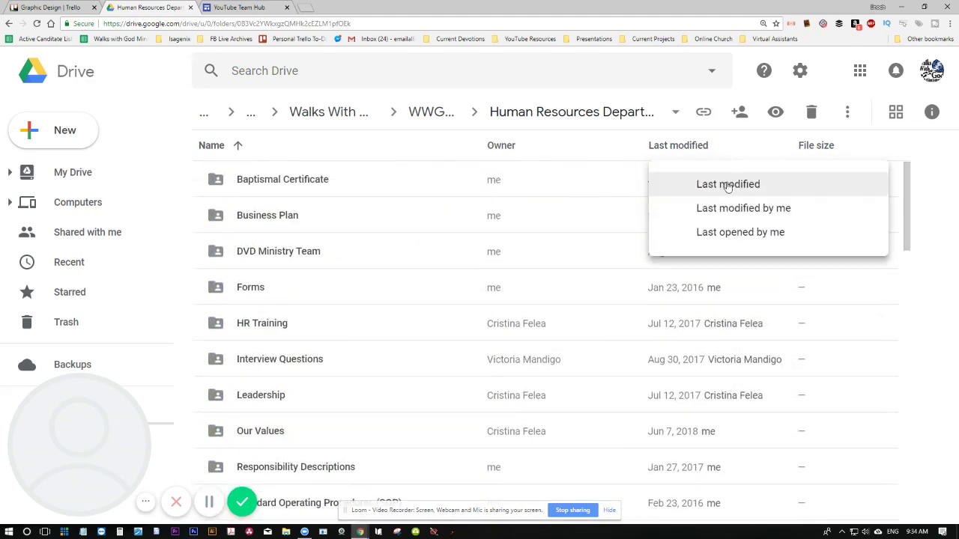
{"action": "left_click", "coordinate": [728, 187]}
{"action": "scroll", "coordinate": [613, 219], "scroll_direction": "down", "scroll_amount": 1}
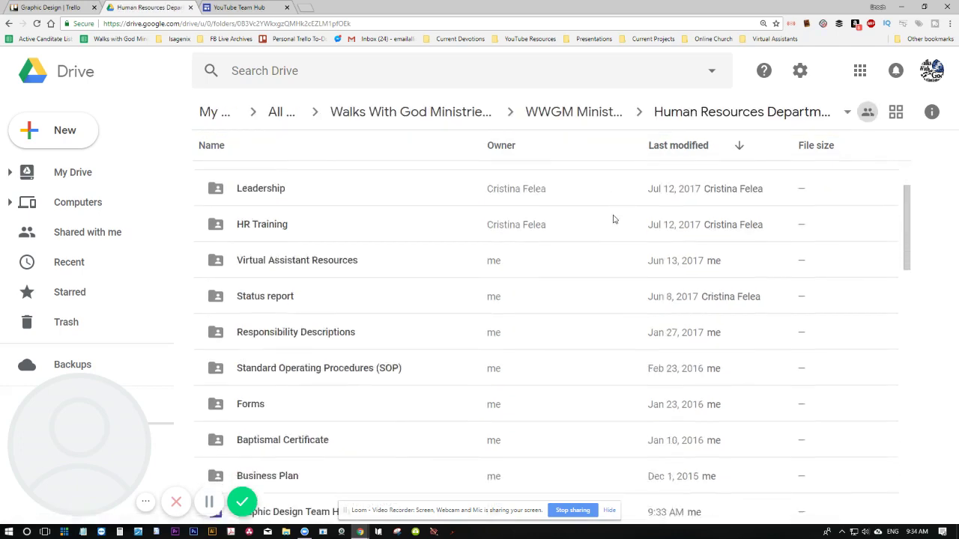
{"action": "scroll", "coordinate": [613, 217], "scroll_direction": "up", "scroll_amount": 1}
{"action": "scroll", "coordinate": [622, 213], "scroll_direction": "down", "scroll_amount": 2}
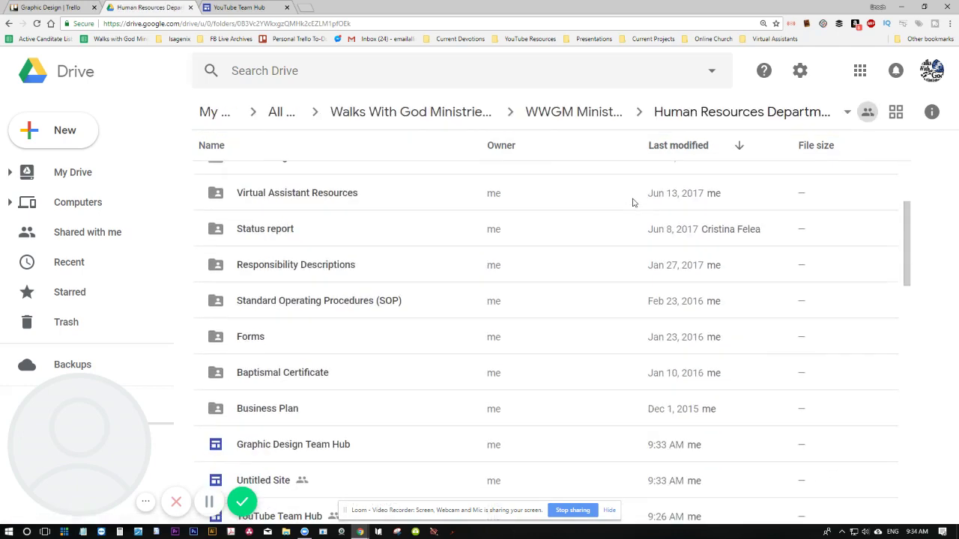
{"action": "scroll", "coordinate": [632, 202], "scroll_direction": "down", "scroll_amount": 2}
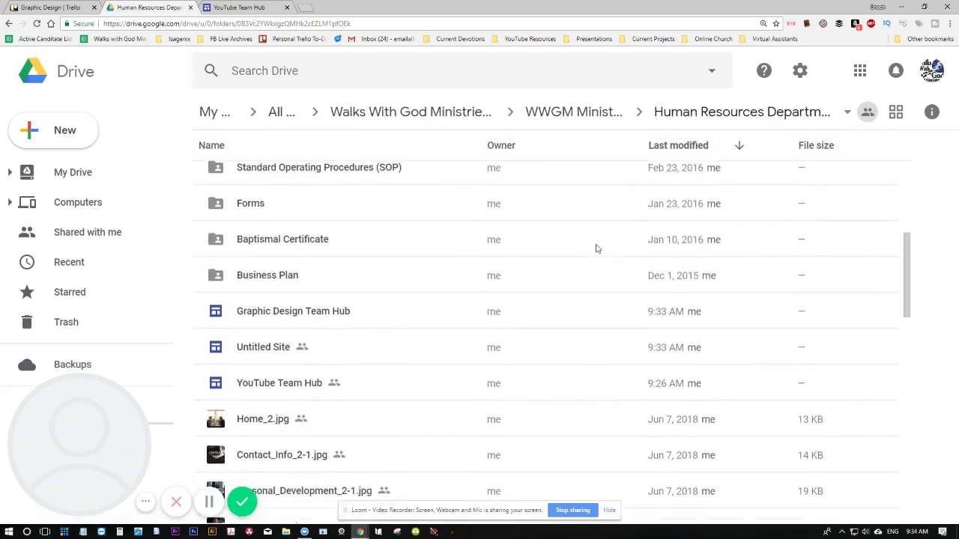
- Remove the Untitled Site file from the Human Resources Department folder
{"action": "left_click", "coordinate": [302, 314]}
{"action": "left_click", "coordinate": [261, 358]}
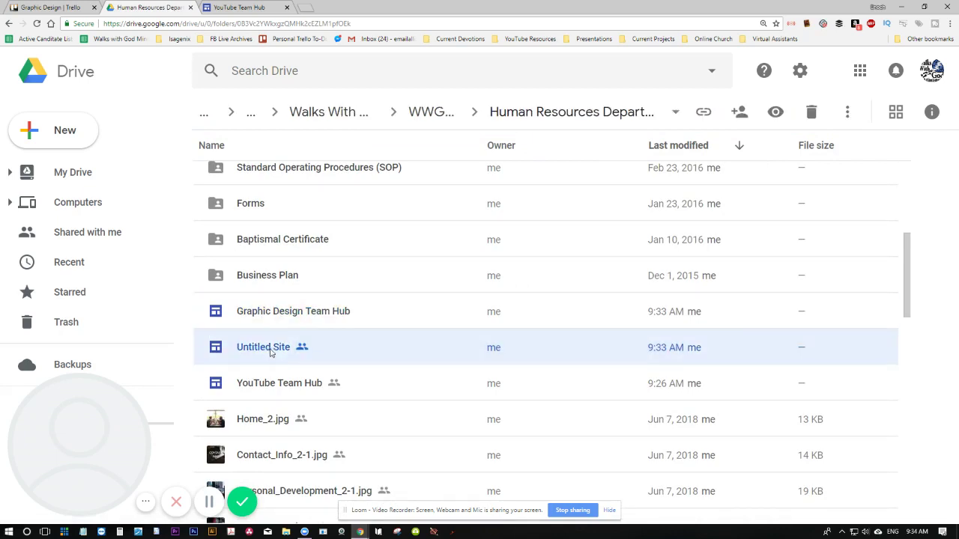
{"action": "right_click", "coordinate": [277, 347]}
{"action": "left_click", "coordinate": [317, 324]}
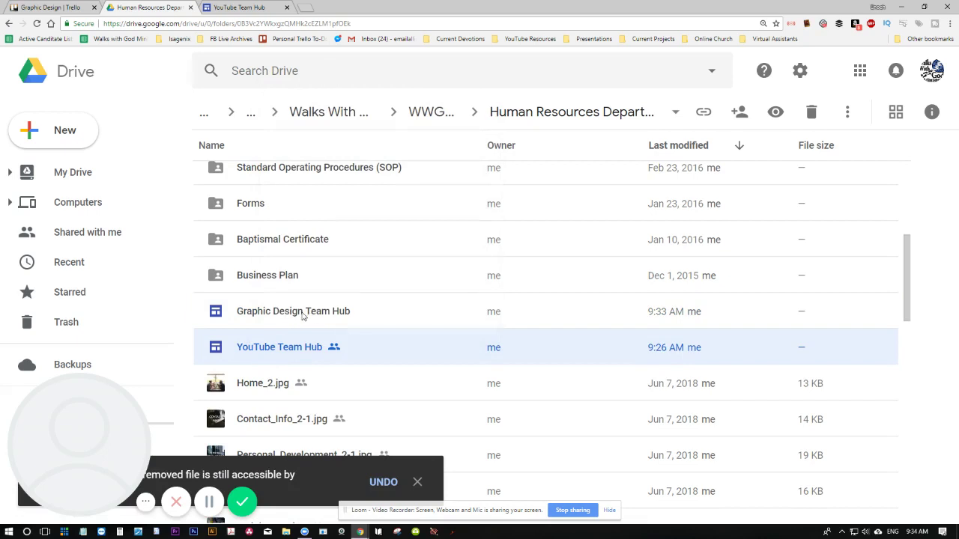
- Open the Graphic Design Team Hub site and replace "YOUTUBE" in the home page heading with "GRAPHIC DESIGN"
{"action": "left_click", "coordinate": [302, 315]}
{"action": "double_click", "coordinate": [302, 315]}
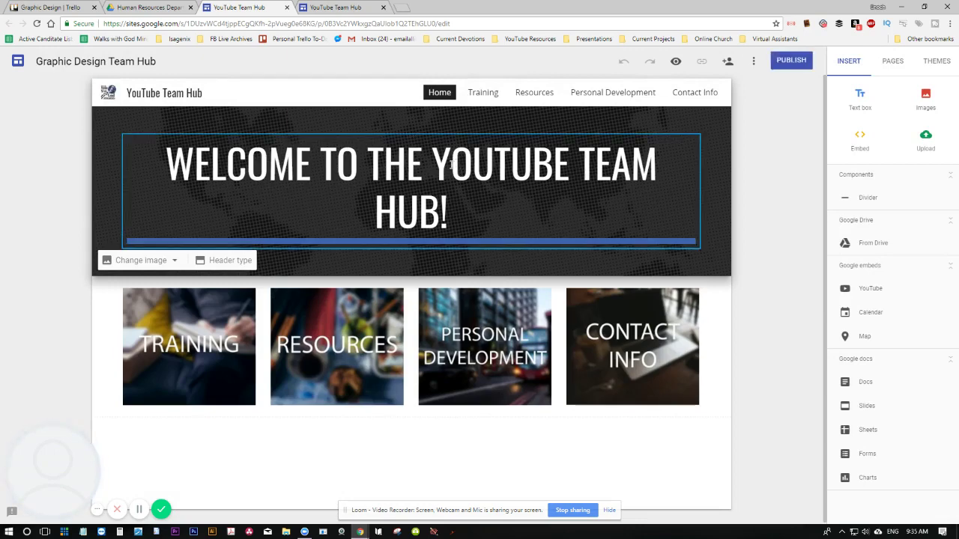
{"action": "left_click_drag", "start_coordinate": [448, 170], "coordinate": [571, 167]}
{"action": "type", "text": "GRAPHIC DE"}
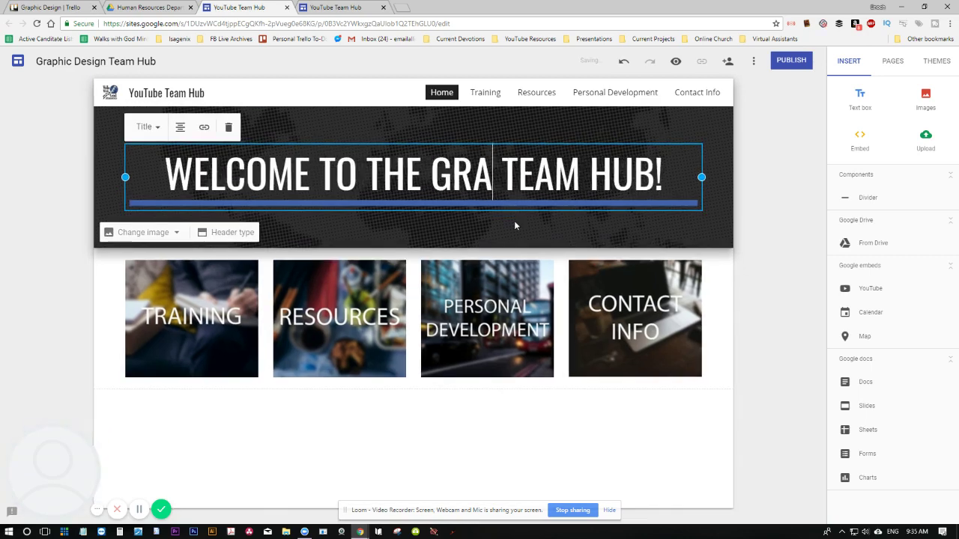
{"action": "type", "text": "SIGN"}
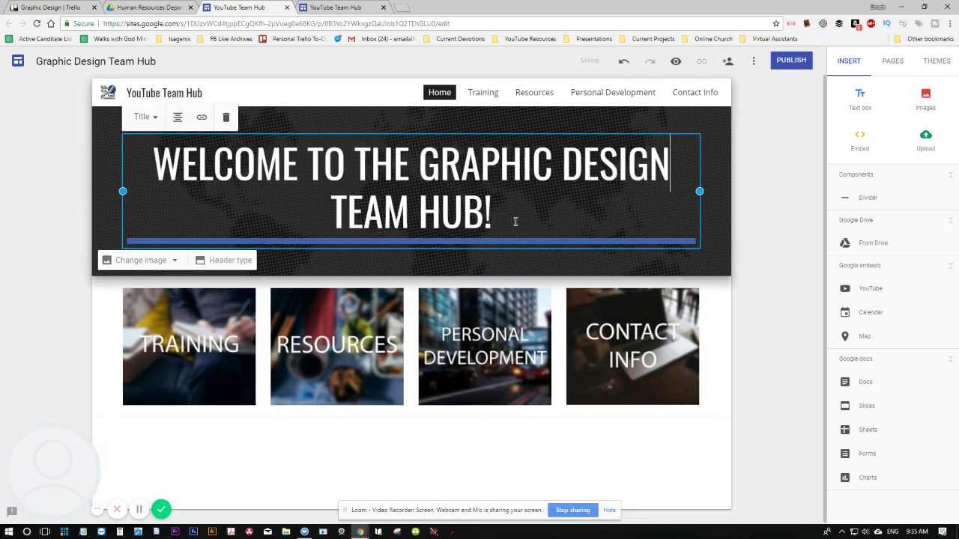
- Replace "YouTube" in the site name in the page header with "Graphic Design"
{"action": "left_click", "coordinate": [147, 88]}
{"action": "double_click", "coordinate": [128, 93]}
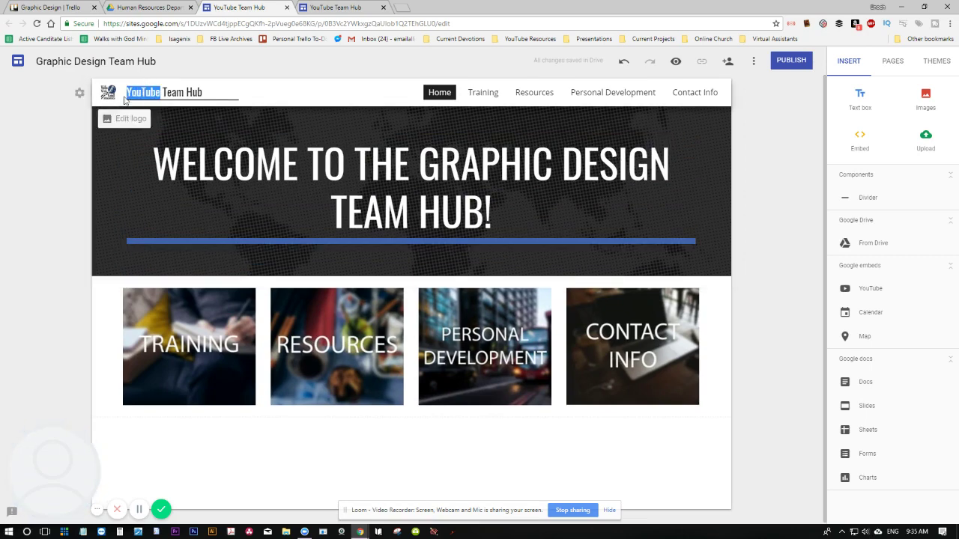
{"action": "type", "text": "Graphic Design"}
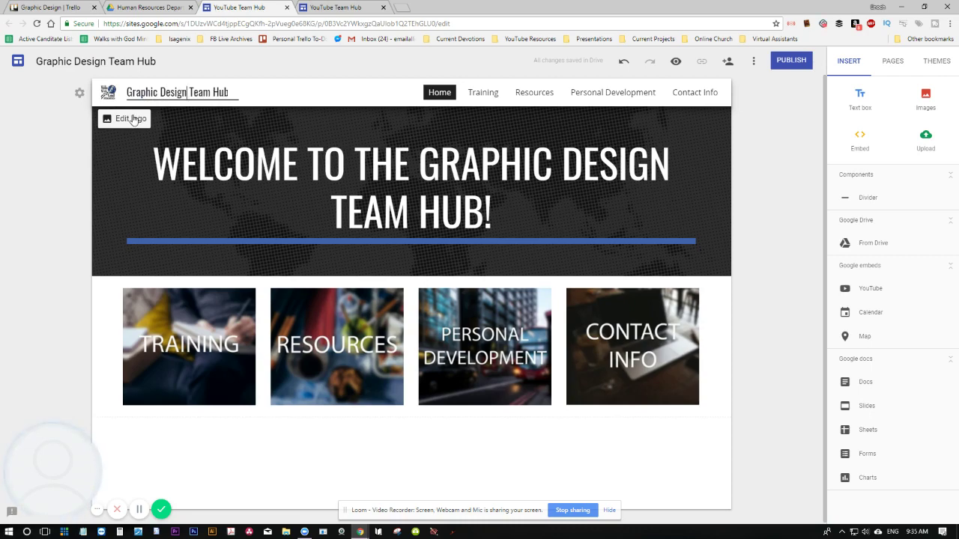
{"action": "left_click", "coordinate": [764, 328]}
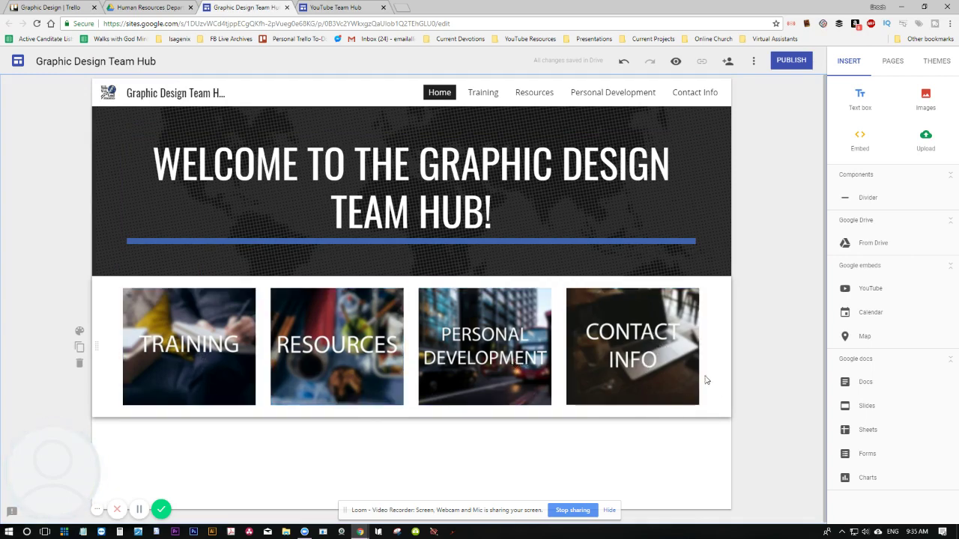
- Open the Resources page and replace "YOUTUBE" in its heading with "Graphic Design"
{"action": "left_click", "coordinate": [318, 365]}
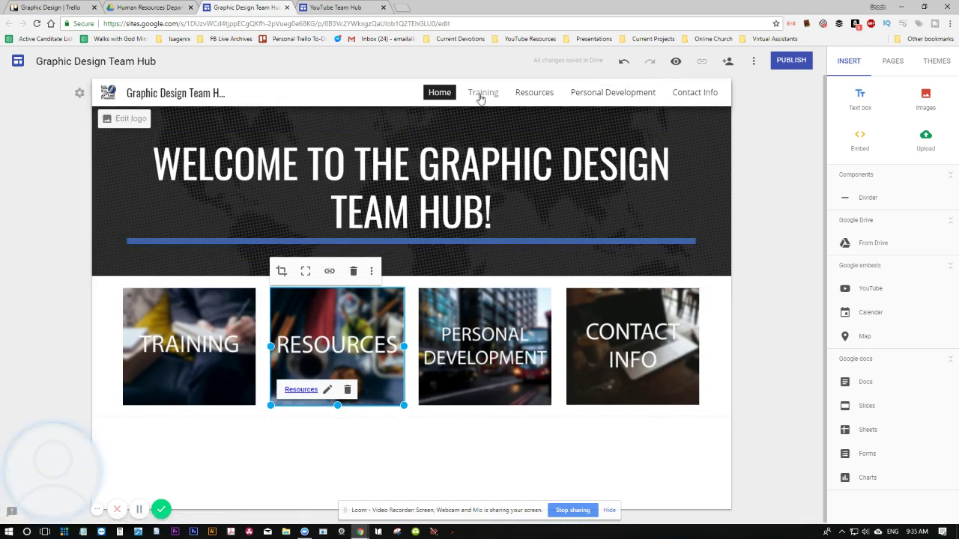
{"action": "left_click", "coordinate": [534, 93]}
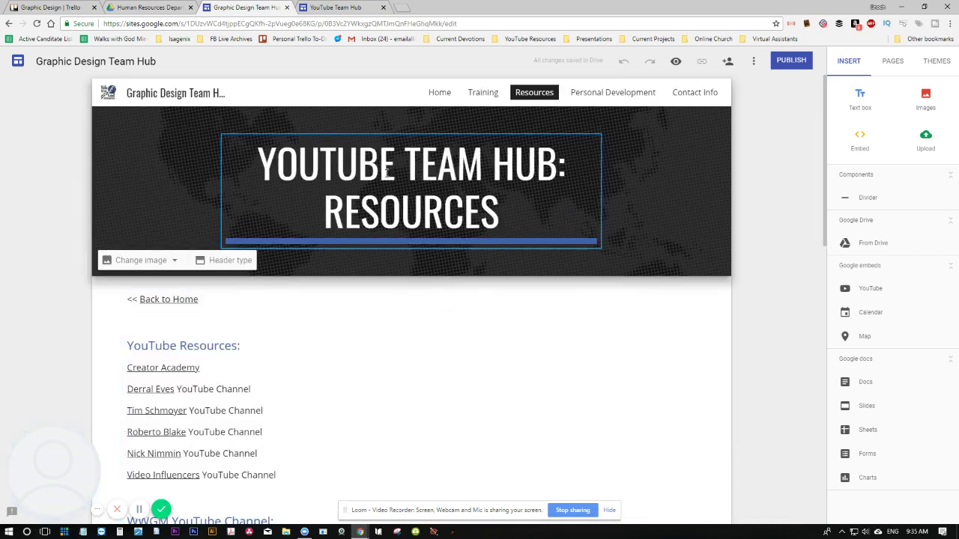
{"action": "left_click", "coordinate": [387, 173]}
{"action": "left_click_drag", "start_coordinate": [394, 171], "coordinate": [250, 170]}
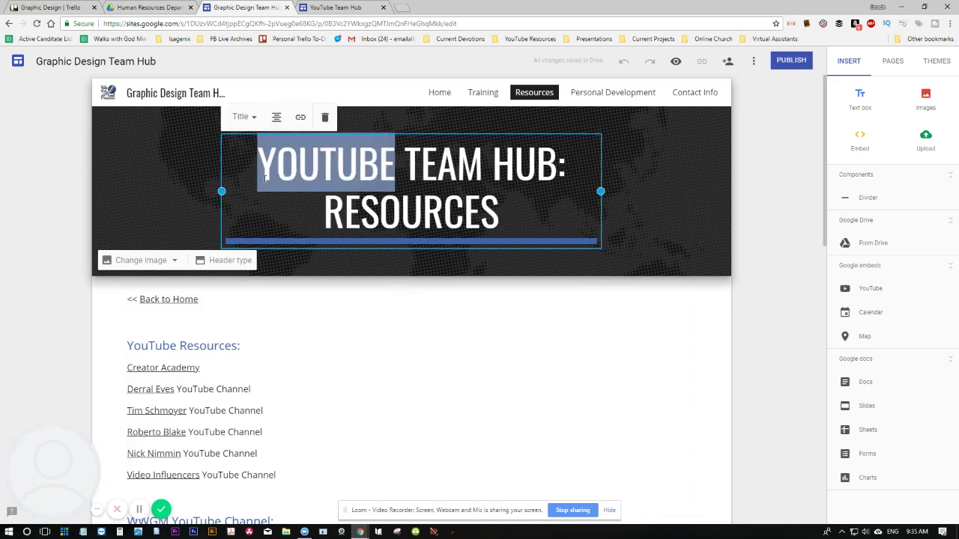
{"action": "type", "text": "Graphic Design"}
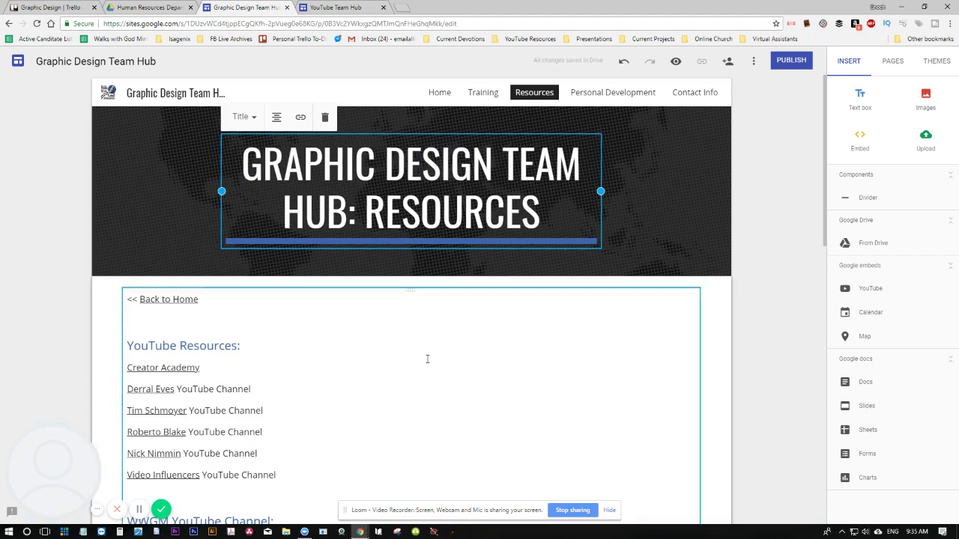
- Replace "YouTube" in the "YouTube Resources:" subheading of the Resources page with "Graphic Design"
{"action": "scroll", "coordinate": [180, 250], "scroll_direction": "down", "scroll_amount": 3}
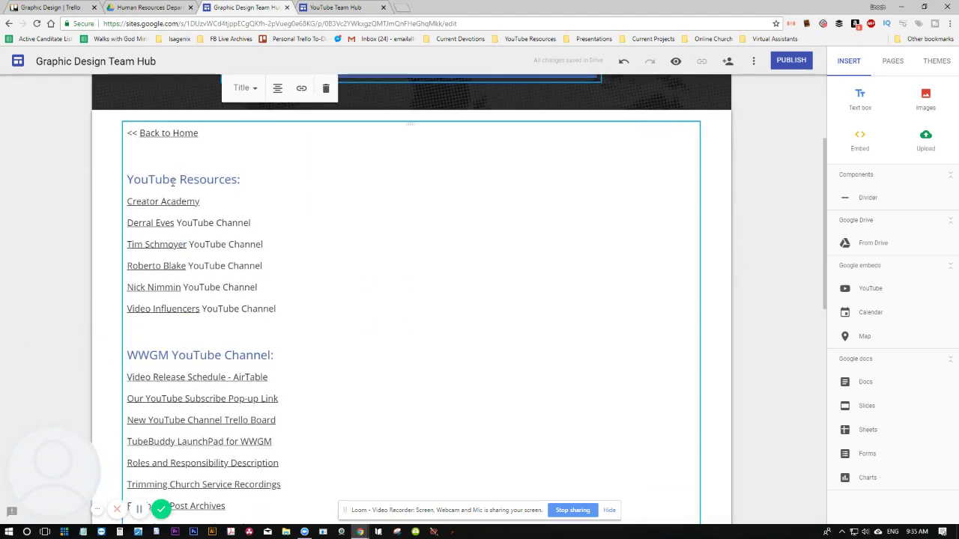
{"action": "double_click", "coordinate": [160, 181]}
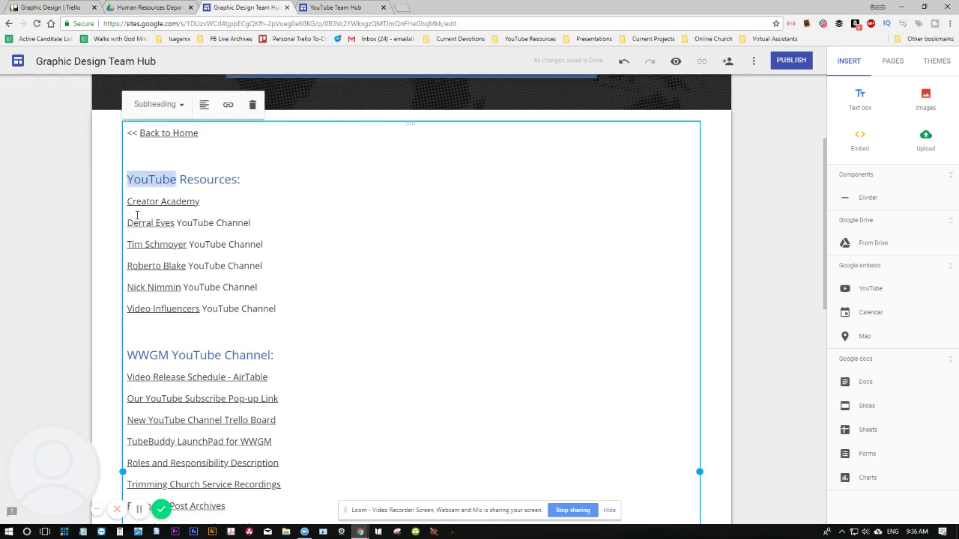
{"action": "type", "text": "Graphic Design"}
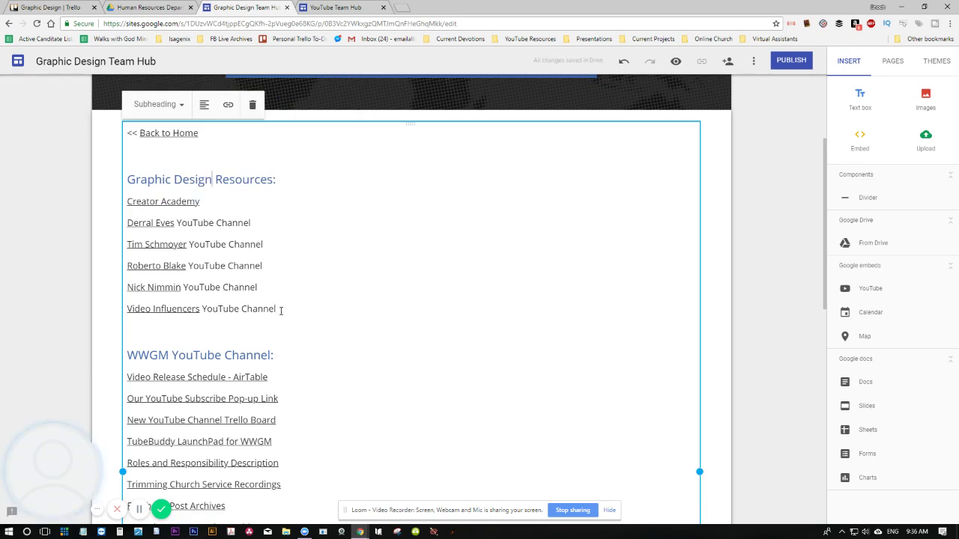
- Look through the resource link sections on the Resources page to see which entries need adapting for graphic design
{"action": "scroll", "coordinate": [280, 308], "scroll_direction": "down", "scroll_amount": 1}
{"action": "scroll", "coordinate": [298, 316], "scroll_direction": "down", "scroll_amount": 1}
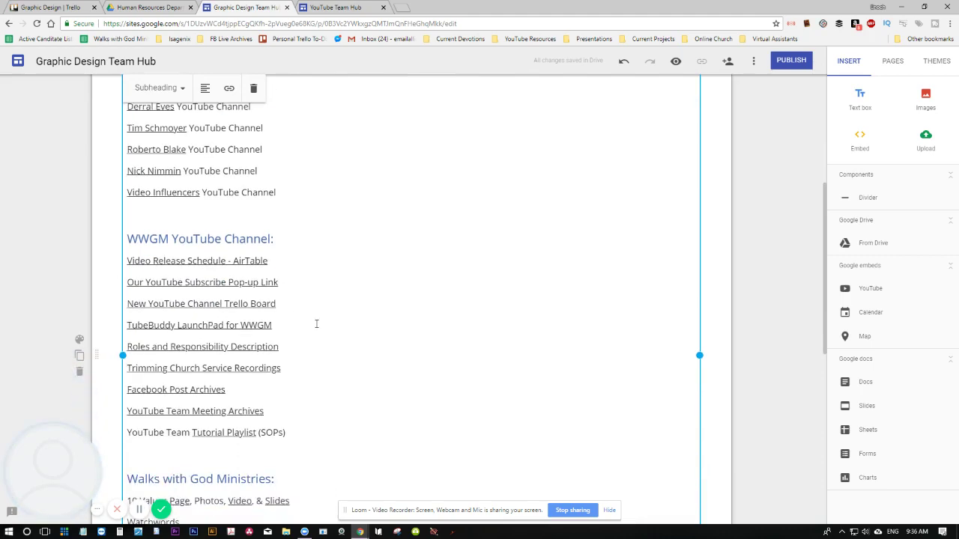
{"action": "scroll", "coordinate": [314, 326], "scroll_direction": "up", "scroll_amount": 2}
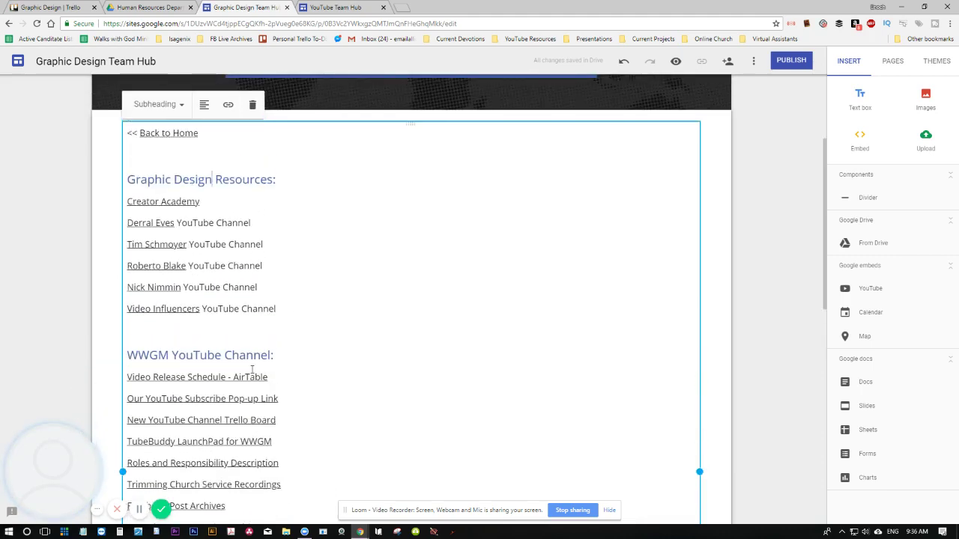
{"action": "scroll", "coordinate": [262, 382], "scroll_direction": "down", "scroll_amount": 5}
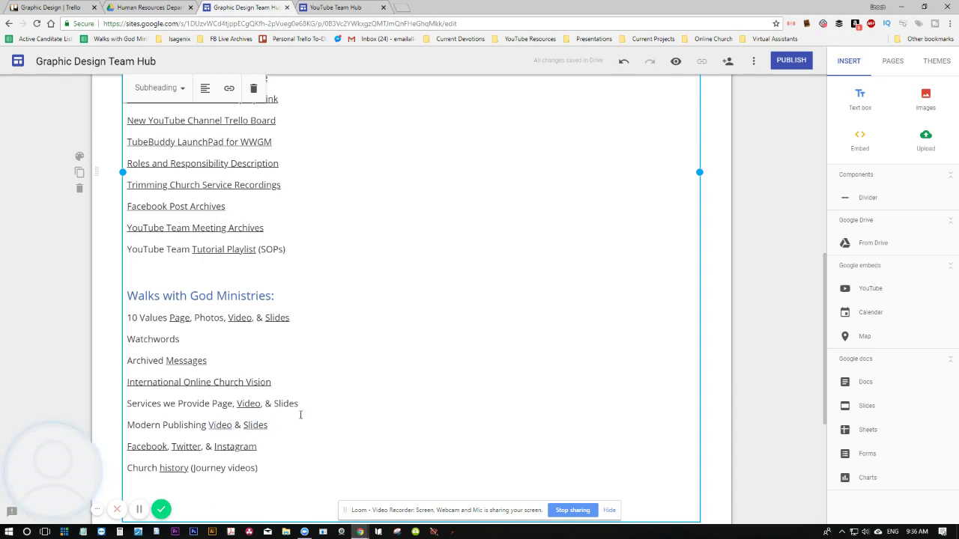
{"action": "scroll", "coordinate": [301, 421], "scroll_direction": "up", "scroll_amount": 1}
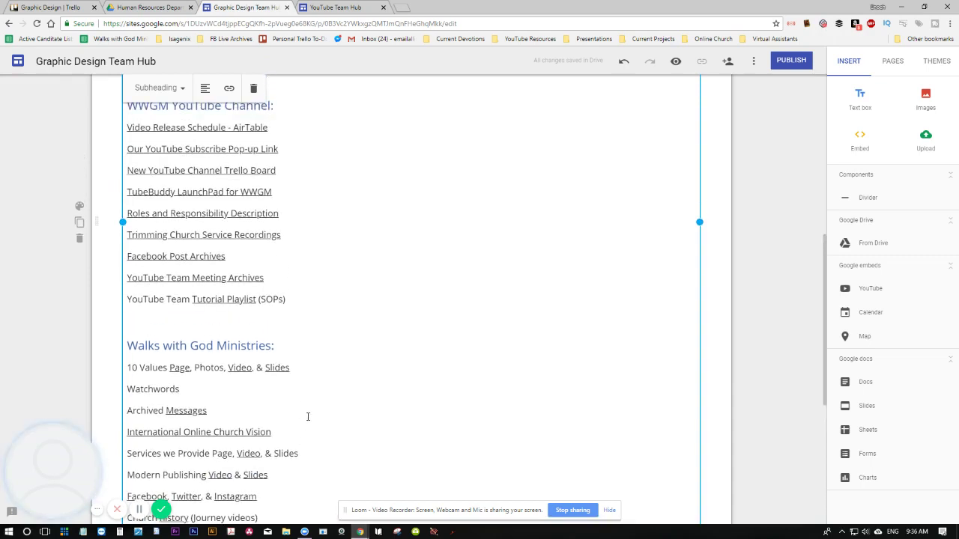
{"action": "scroll", "coordinate": [307, 416], "scroll_direction": "down", "scroll_amount": 1}
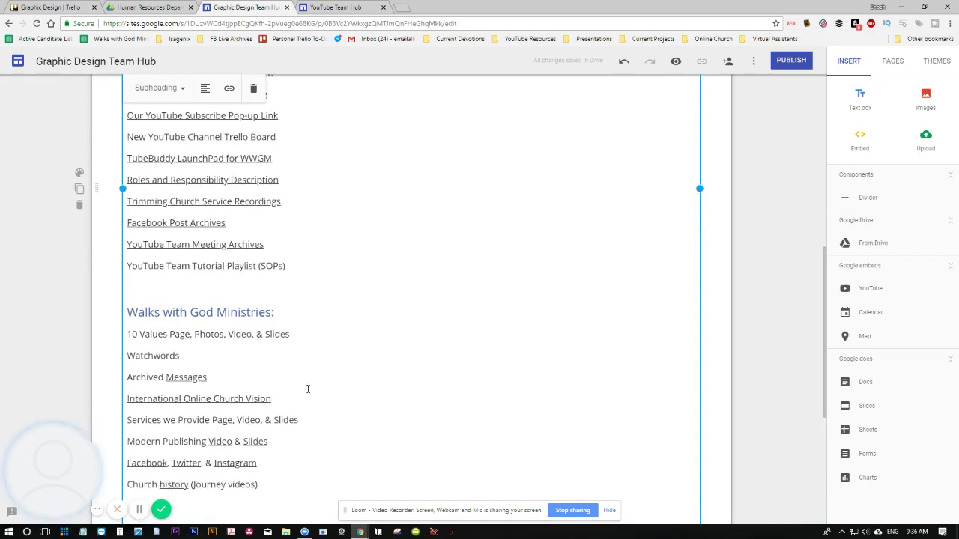
{"action": "scroll", "coordinate": [307, 389], "scroll_direction": "up", "scroll_amount": 4}
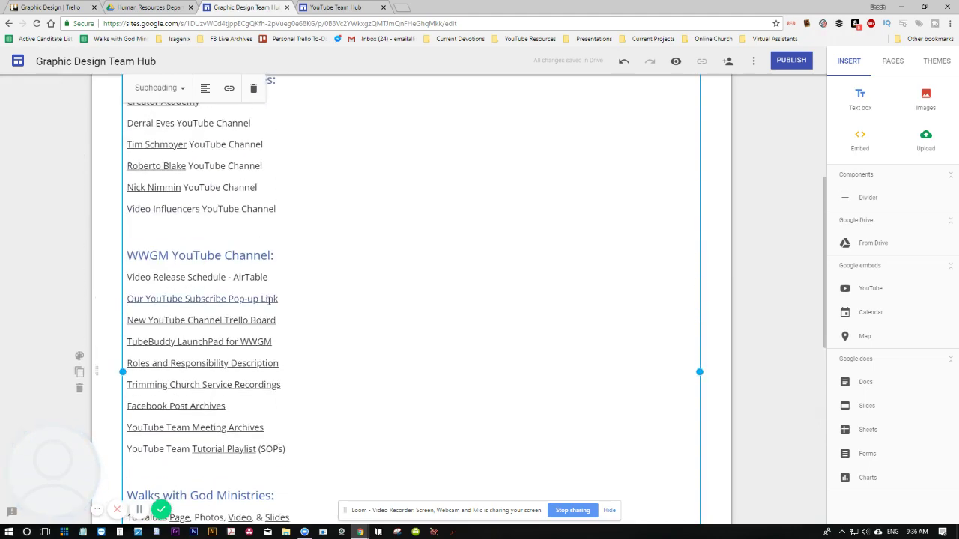
- Switch to the Graphic Design board in Trello and read the "How to Access Our Graphic Designer Files" card
{"action": "left_click", "coordinate": [72, 9]}
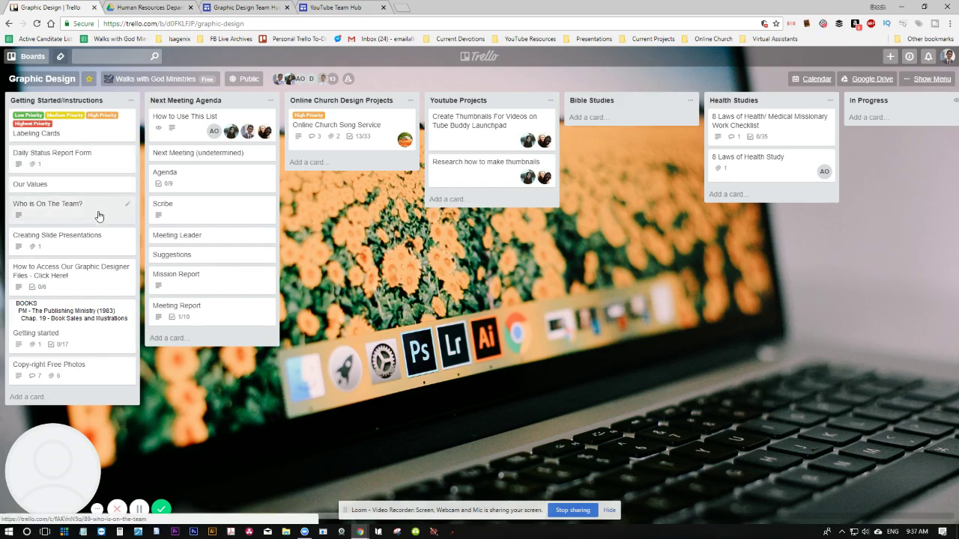
{"action": "left_click", "coordinate": [90, 277]}
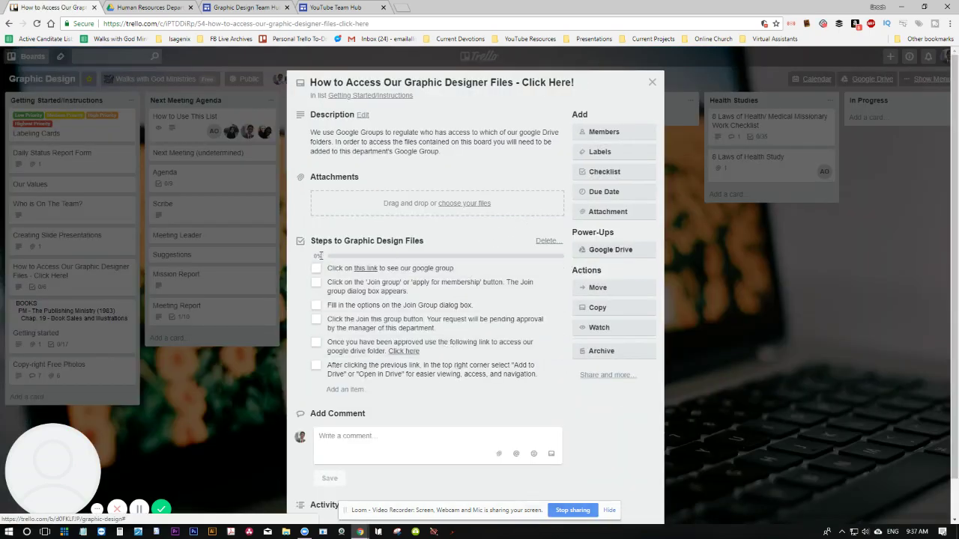
{"action": "left_click", "coordinate": [203, 428]}
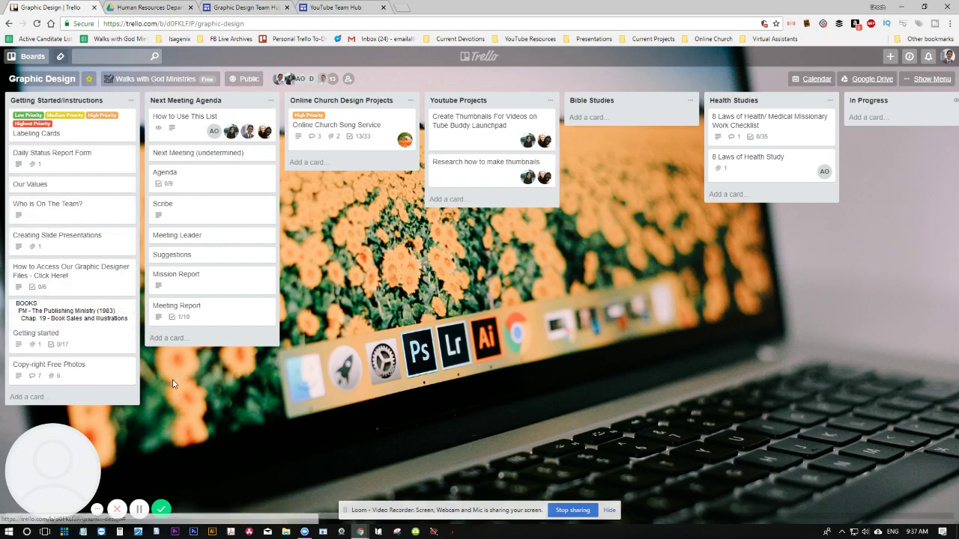
- Review the checklists in the "Getting started" card and the attachment on the "Creating Slide Presentations" card
{"action": "left_click", "coordinate": [88, 329]}
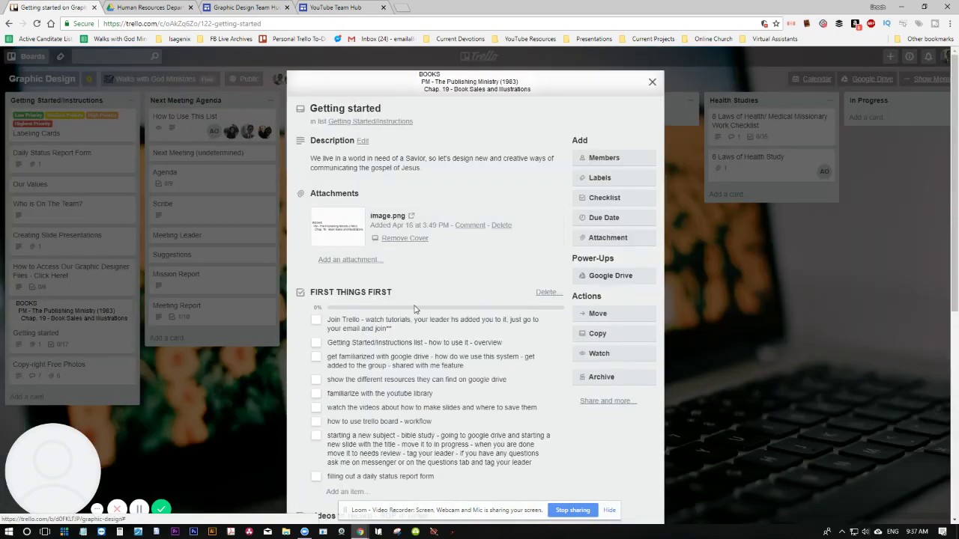
{"action": "scroll", "coordinate": [399, 309], "scroll_direction": "down", "scroll_amount": 2}
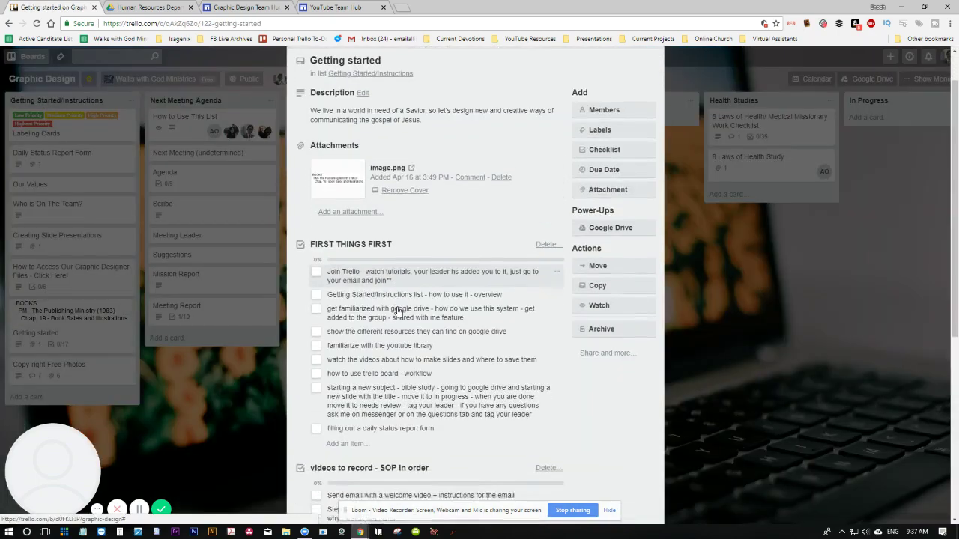
{"action": "scroll", "coordinate": [398, 311], "scroll_direction": "down", "scroll_amount": 1}
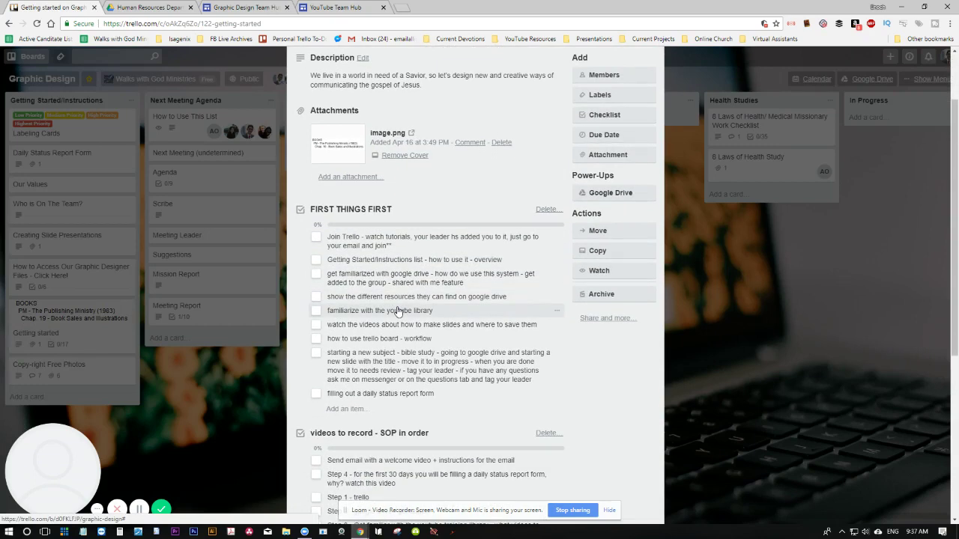
{"action": "scroll", "coordinate": [398, 311], "scroll_direction": "down", "scroll_amount": 4}
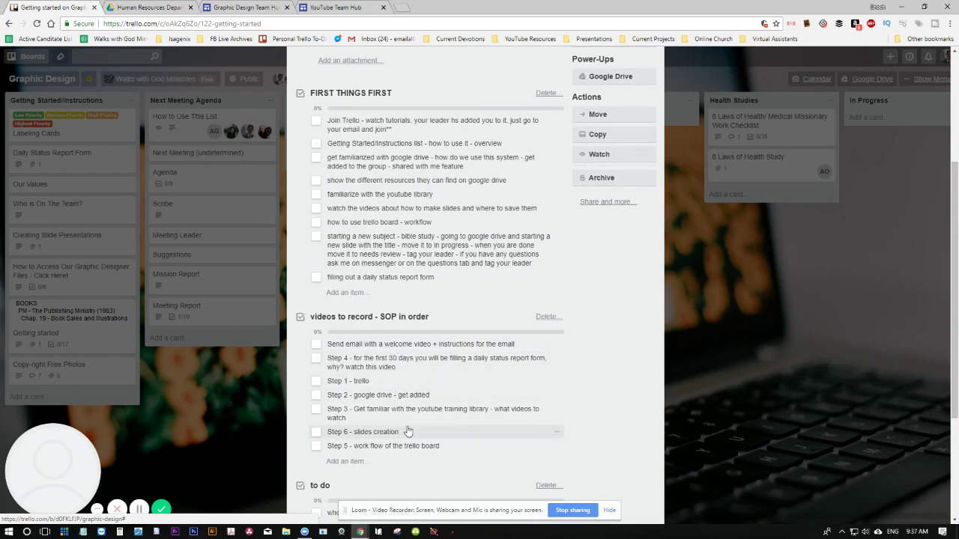
{"action": "scroll", "coordinate": [403, 398], "scroll_direction": "down", "scroll_amount": 2}
{"action": "scroll", "coordinate": [414, 380], "scroll_direction": "up", "scroll_amount": 3}
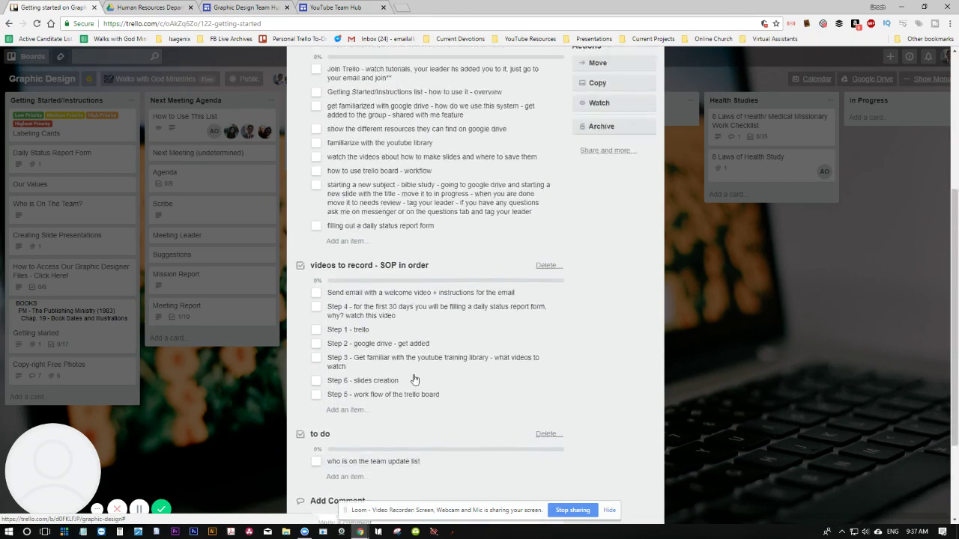
{"action": "scroll", "coordinate": [471, 284], "scroll_direction": "up", "scroll_amount": 2}
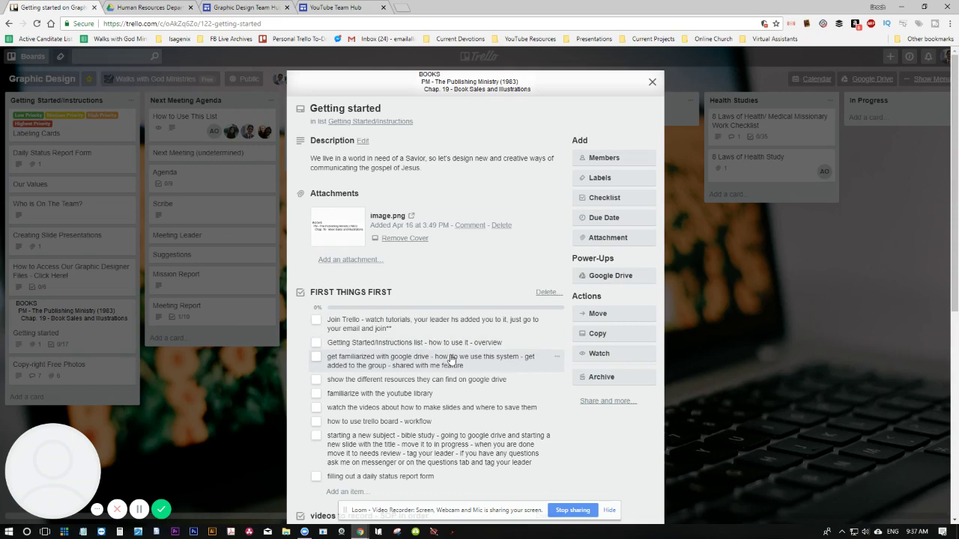
{"action": "left_click", "coordinate": [237, 392]}
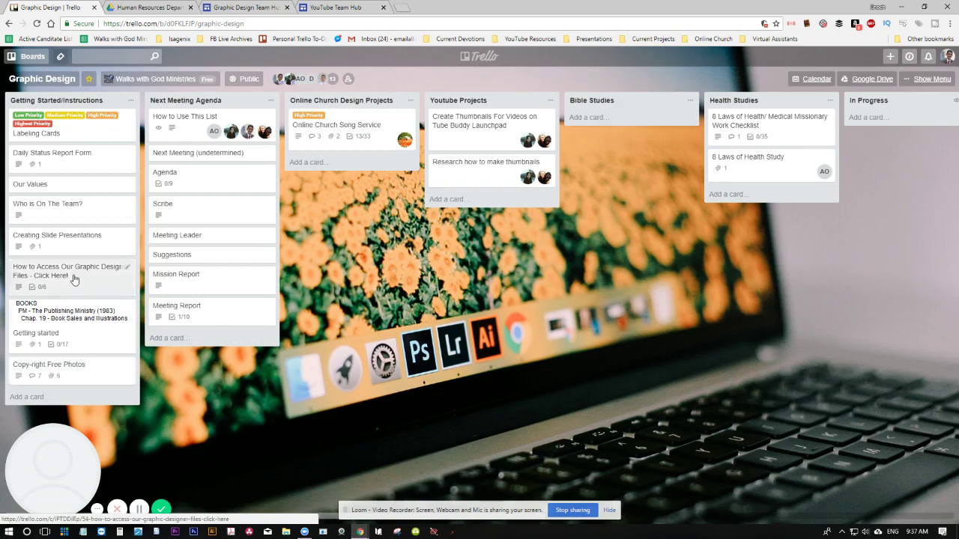
{"action": "left_click", "coordinate": [135, 241]}
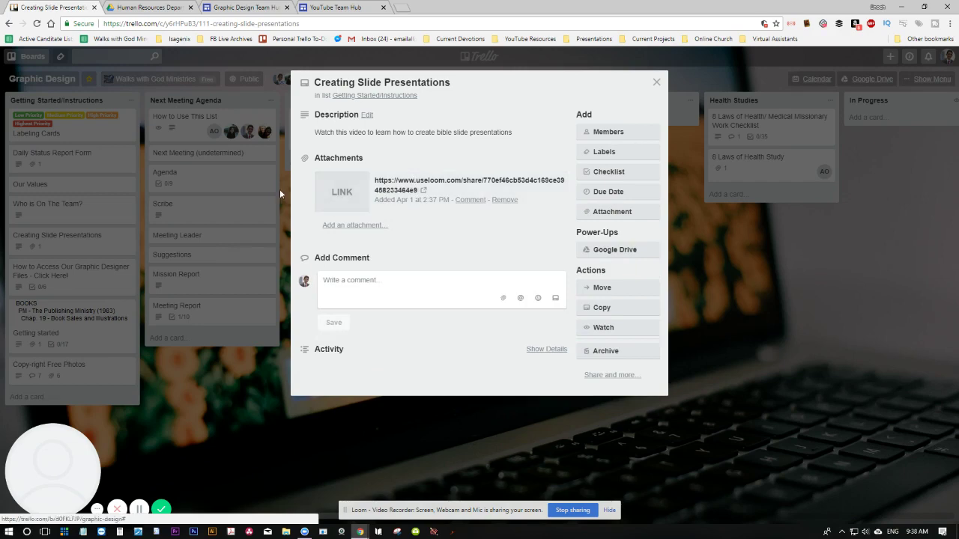
{"action": "left_click", "coordinate": [199, 407]}
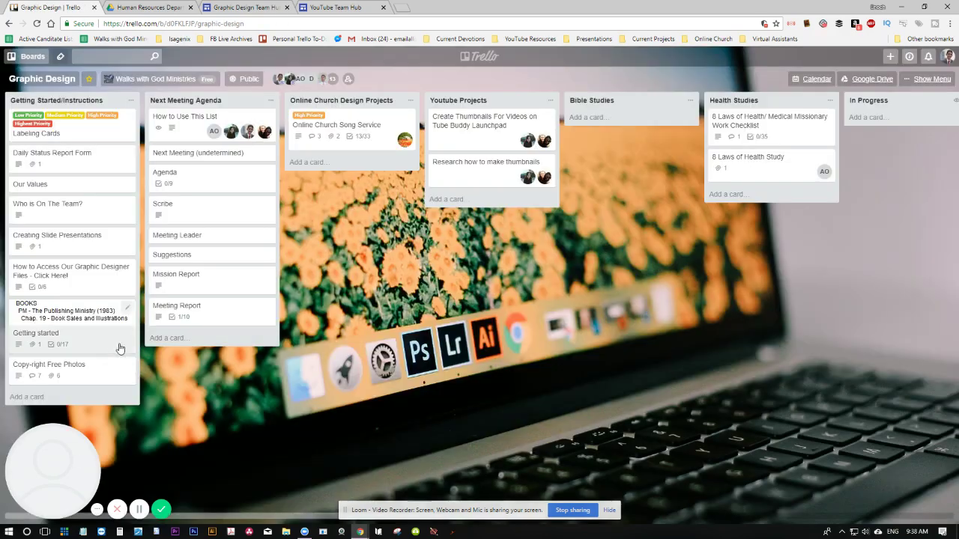
- Copy the web address of the "How to Access Our Graphic Designer Files" card and return to the Graphic Design Team Hub site
{"action": "left_click", "coordinate": [99, 281]}
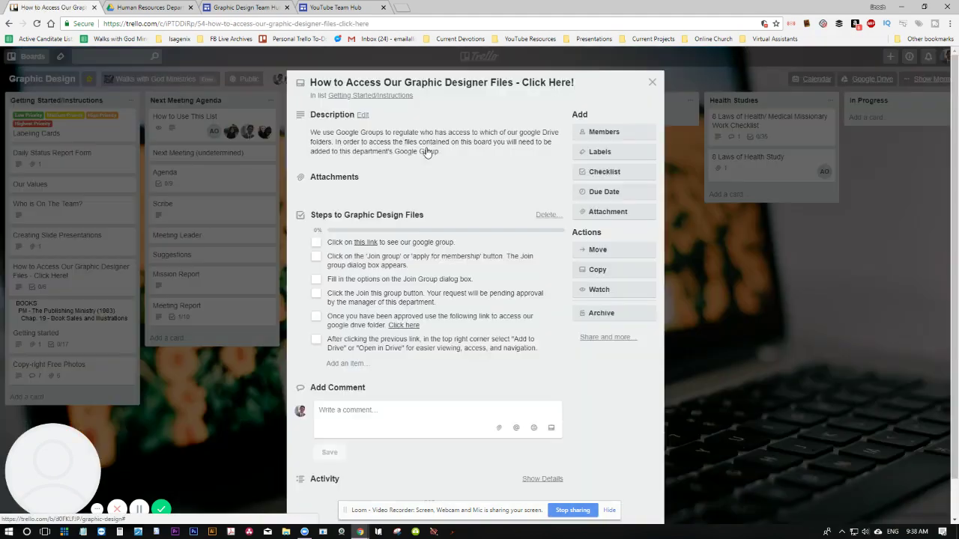
{"action": "left_click", "coordinate": [354, 23]}
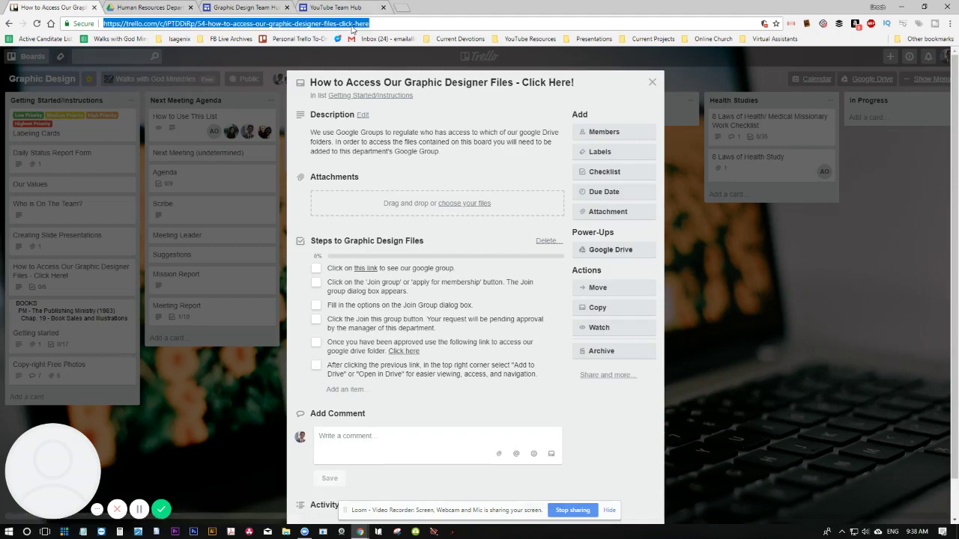
{"action": "left_click", "coordinate": [247, 7]}
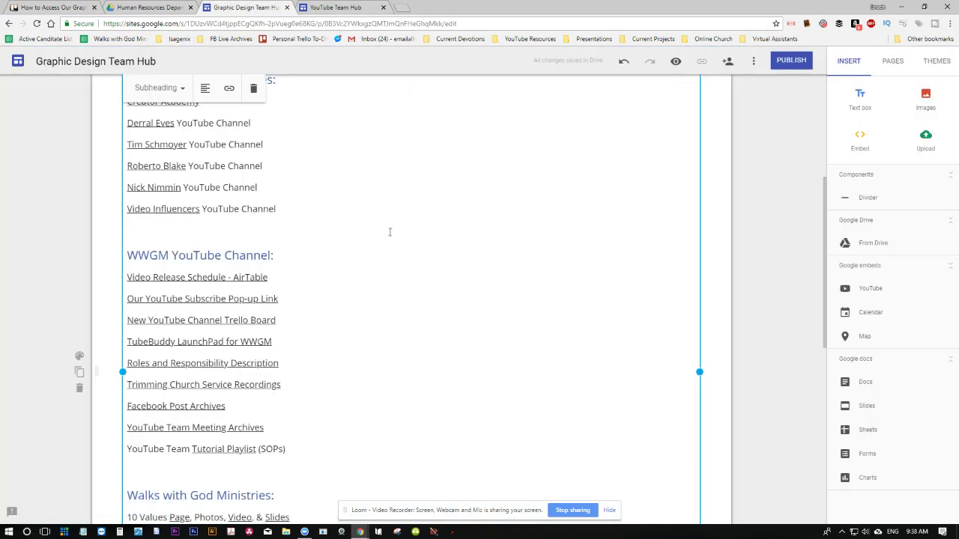
- Look over the Resources page and open the Training page of the site for editing
{"action": "scroll", "coordinate": [341, 278], "scroll_direction": "up", "scroll_amount": 2}
{"action": "scroll", "coordinate": [341, 278], "scroll_direction": "down", "scroll_amount": 4}
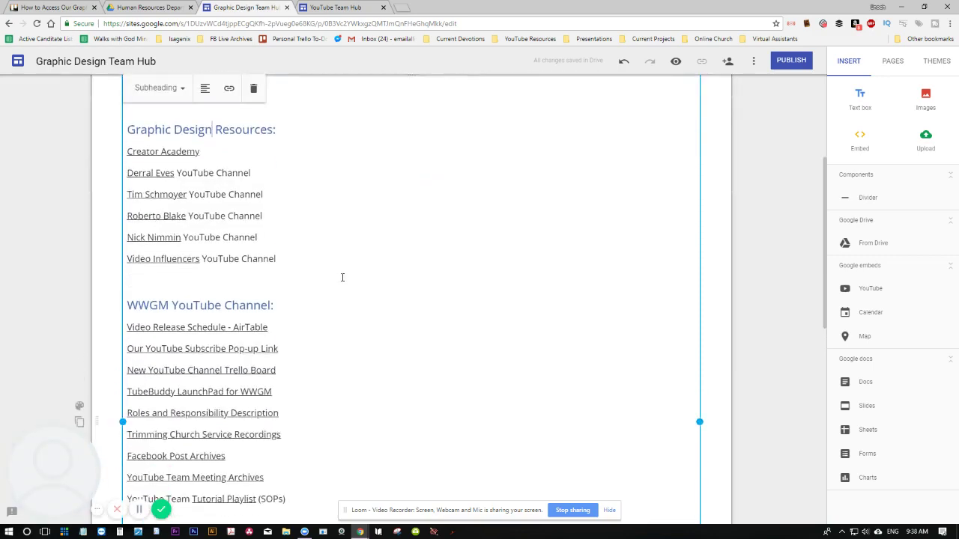
{"action": "scroll", "coordinate": [348, 278], "scroll_direction": "down", "scroll_amount": 4}
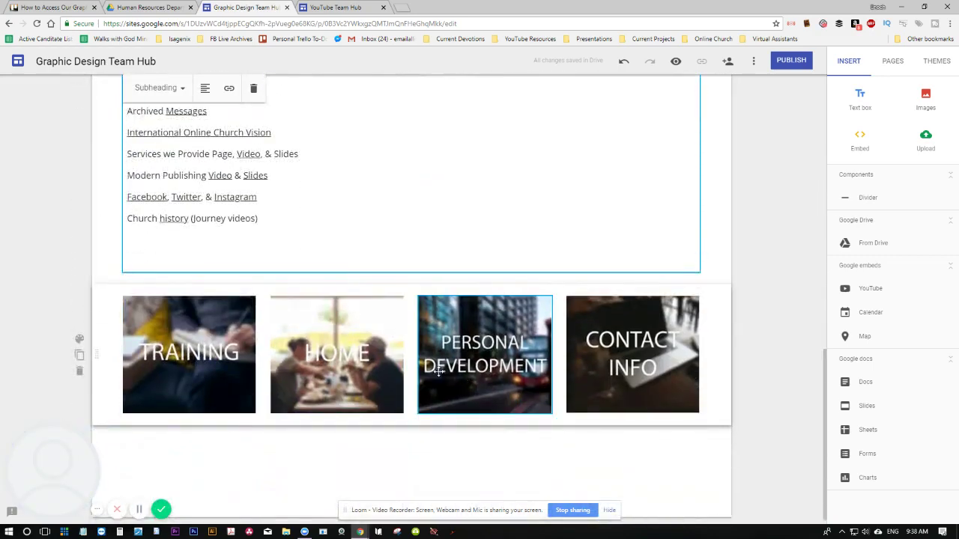
{"action": "left_click", "coordinate": [889, 63]}
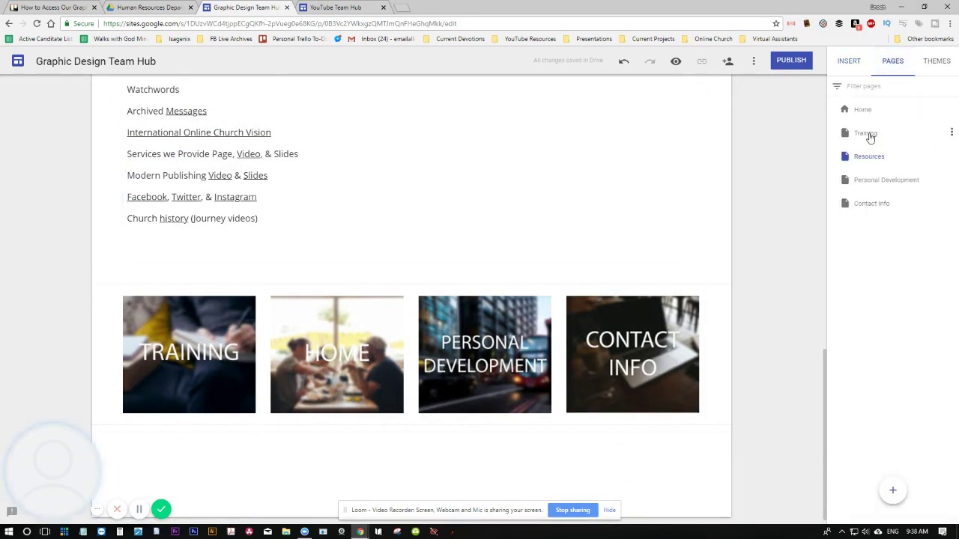
{"action": "left_click", "coordinate": [868, 135]}
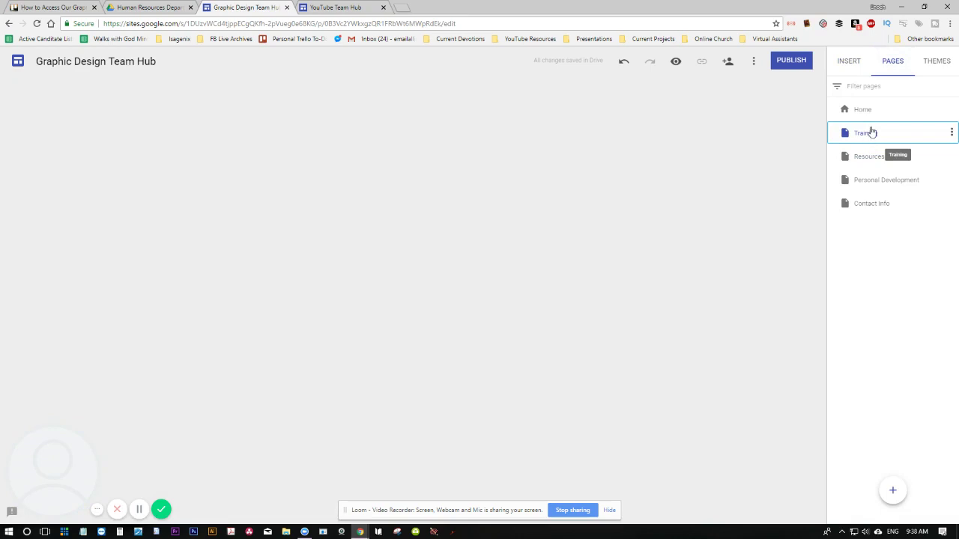
- Add the line "How to Access Graphic Design Files" and a blank line directly under the "Role Training Tutorial Playlists:" heading
{"action": "scroll", "coordinate": [272, 332], "scroll_direction": "down", "scroll_amount": 1}
{"action": "scroll", "coordinate": [271, 331], "scroll_direction": "down", "scroll_amount": 3}
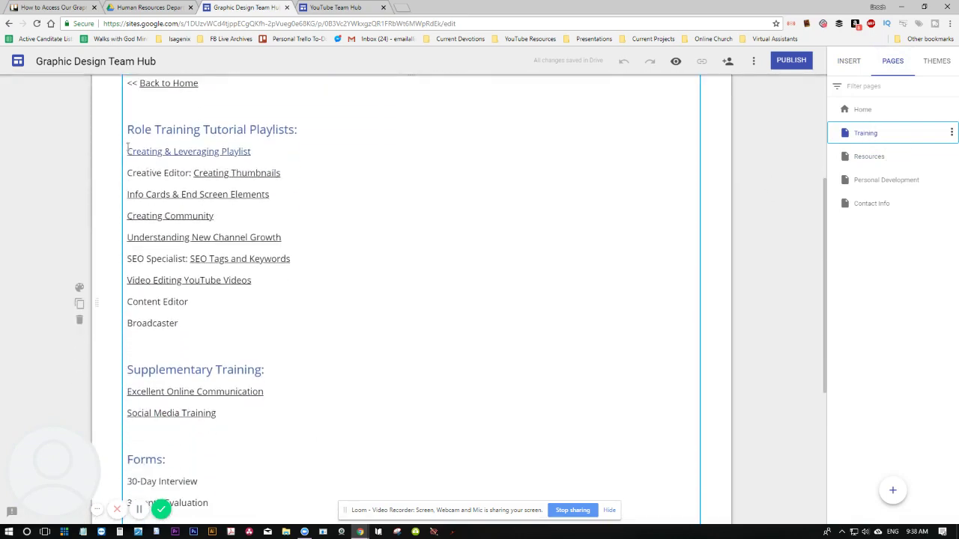
{"action": "left_click", "coordinate": [145, 164]}
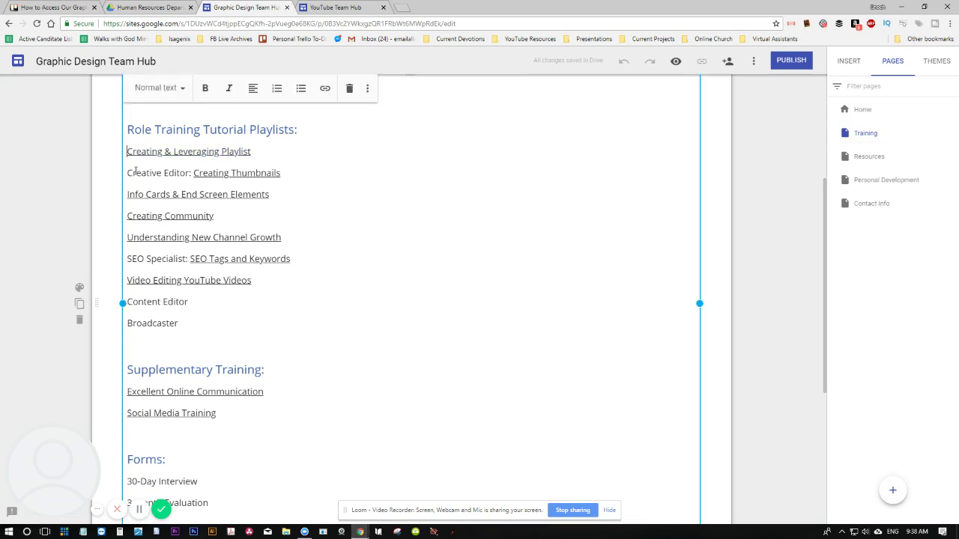
{"action": "key", "text": "Return"}
{"action": "key", "text": "Return"}
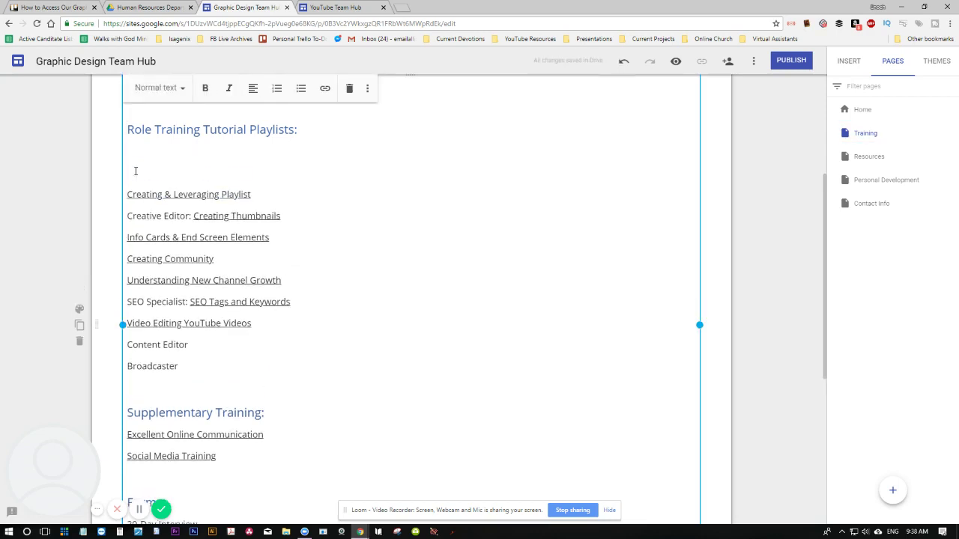
{"action": "type", "text": "How to Access Graphic Design Files"}
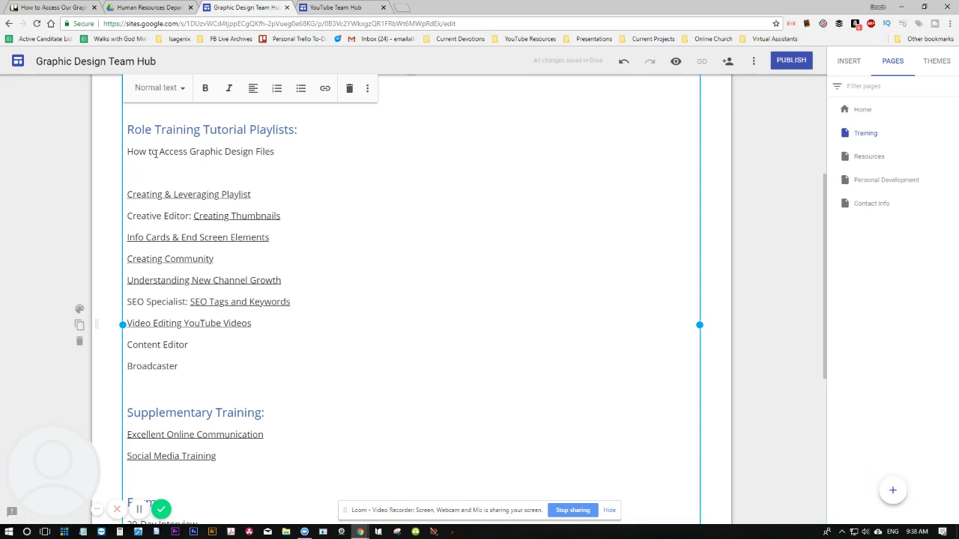
- Insert the word "Our" before "Graphic Design Files" so the new line reads "How to Access Our Graphic Design Files"
{"action": "type", "text": "Our"}
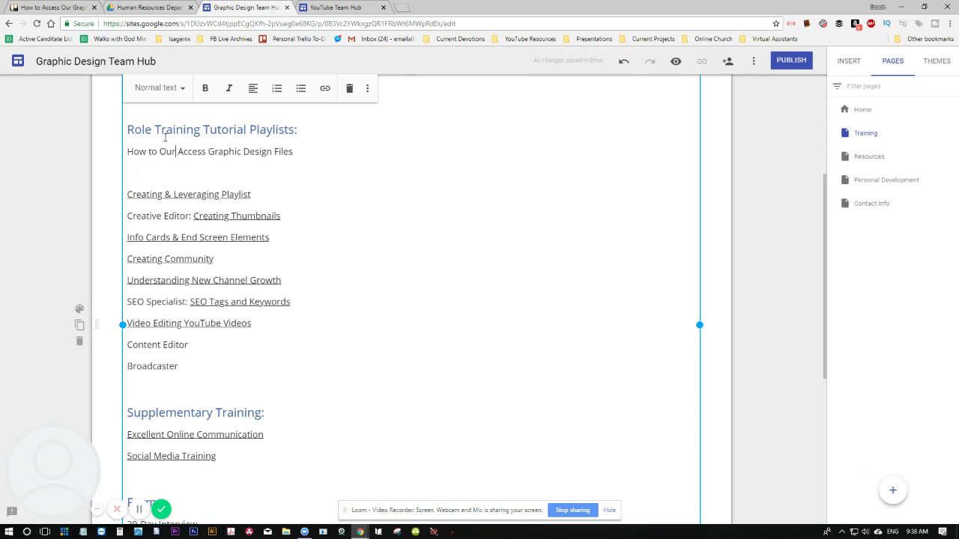
{"action": "left_click_drag", "start_coordinate": [294, 151], "coordinate": [179, 155]}
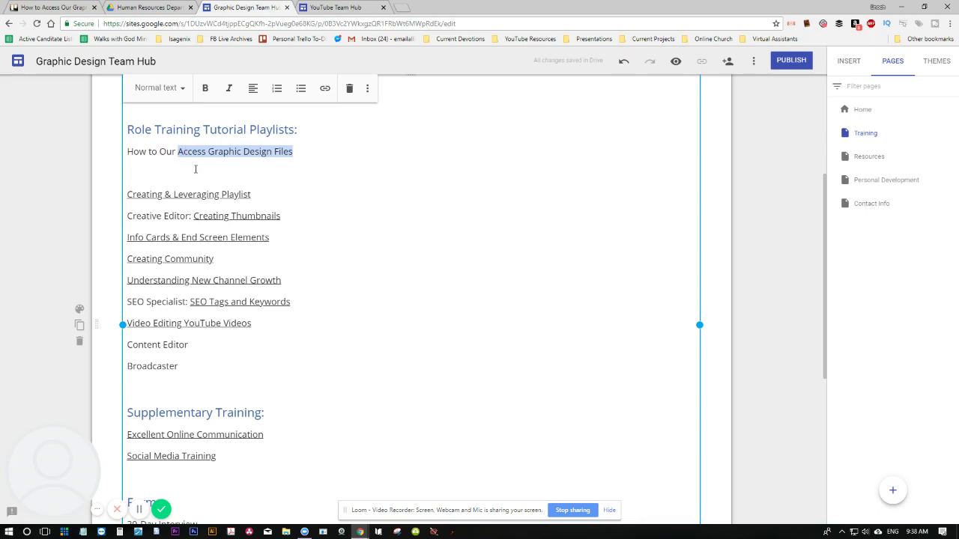
{"action": "left_click", "coordinate": [174, 151]}
{"action": "key", "text": "BackSpace"}
{"action": "key", "text": "BackSpace"}
{"action": "key", "text": "BackSpace"}
{"action": "key", "text": "BackSpace"}
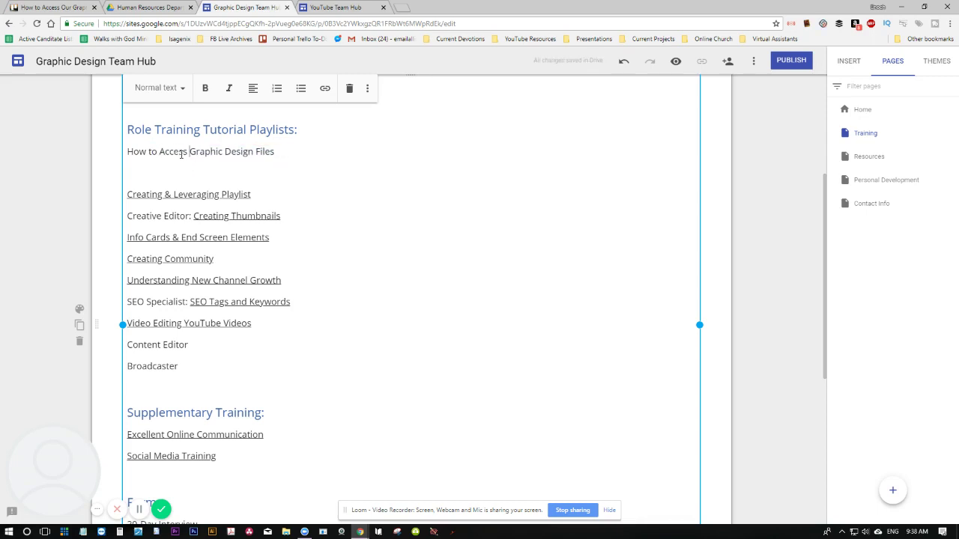
{"action": "type", "text": "Our"}
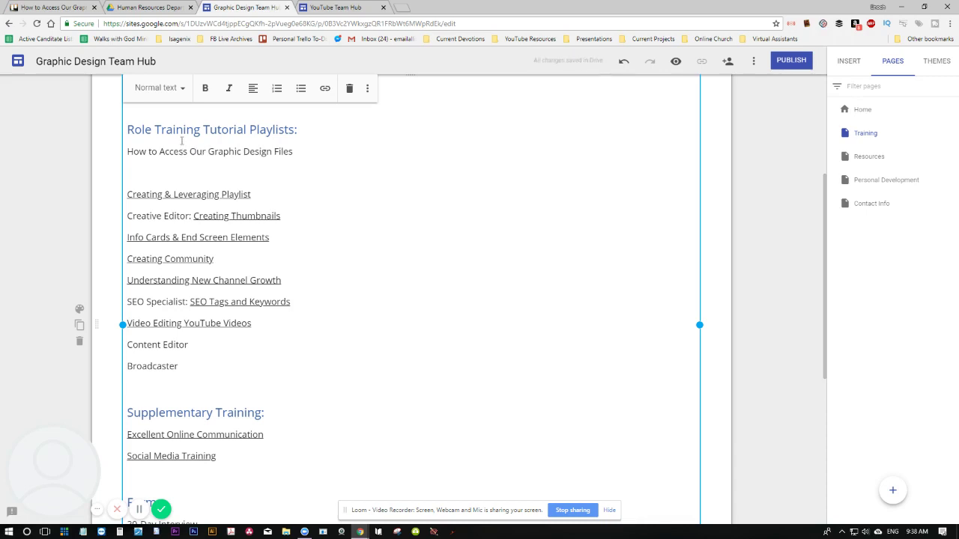
- Link the words "Our Graphic Design Files" to the copied Trello card address
{"action": "left_click_drag", "start_coordinate": [192, 153], "coordinate": [287, 152]}
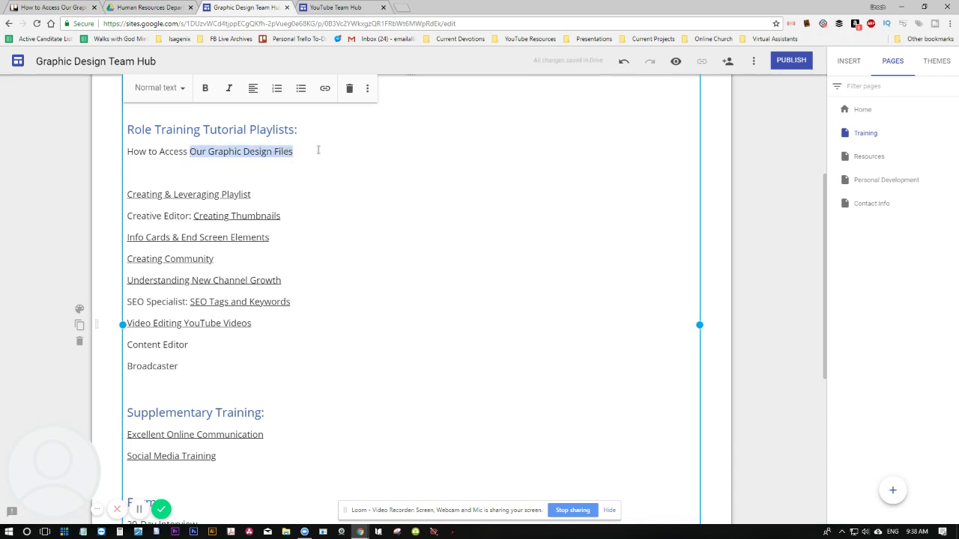
{"action": "left_click", "coordinate": [325, 90]}
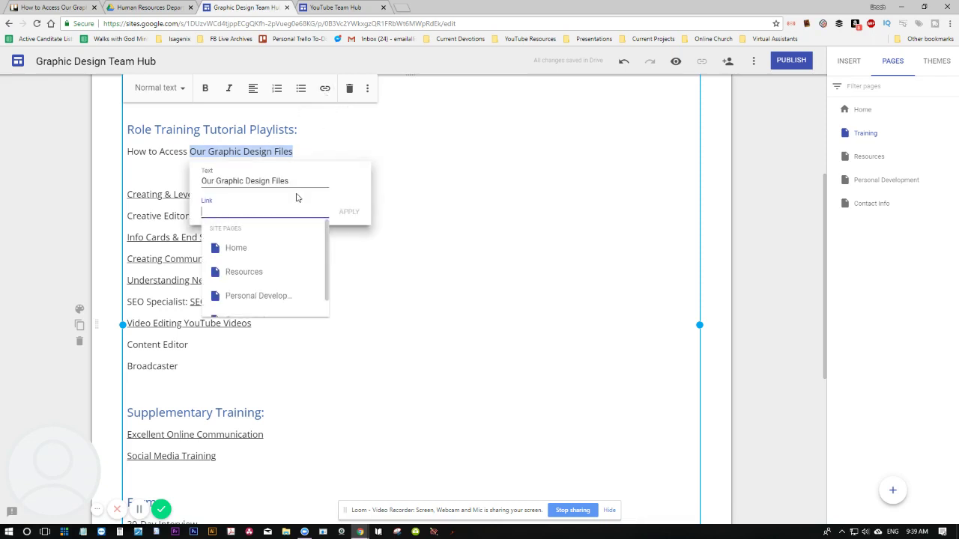
{"action": "key", "text": "ctrl+v"}
{"action": "left_click", "coordinate": [349, 211]}
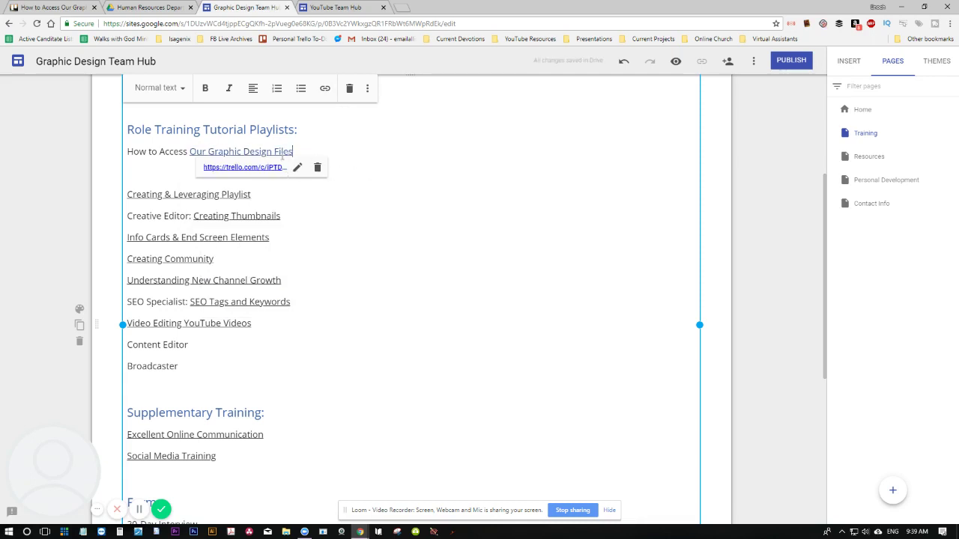
{"action": "left_click", "coordinate": [146, 152]}
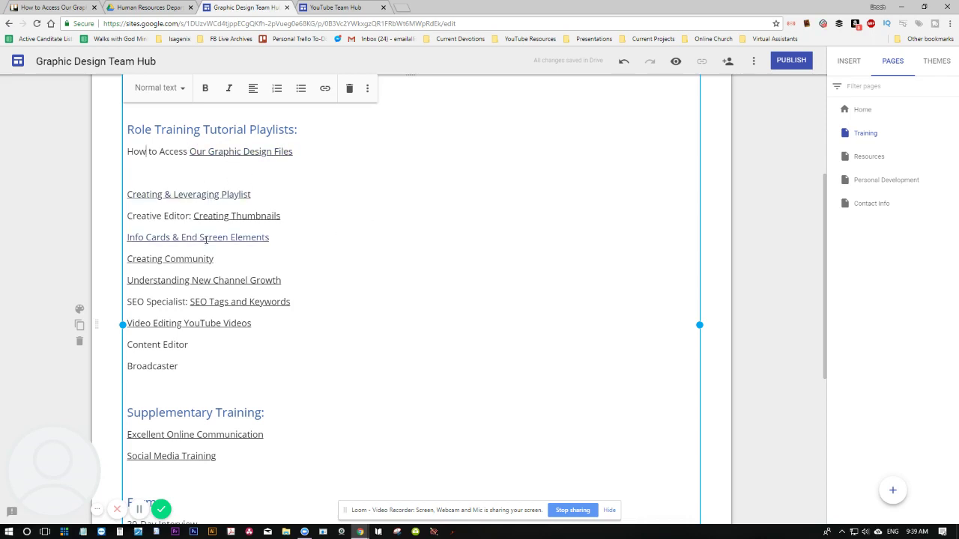
- Try the Normal text, Title and Heading styles on the "Role Training Tutorial Playlists:" heading, and restore the Subheading style
{"action": "left_click_drag", "start_coordinate": [191, 216], "coordinate": [137, 215]}
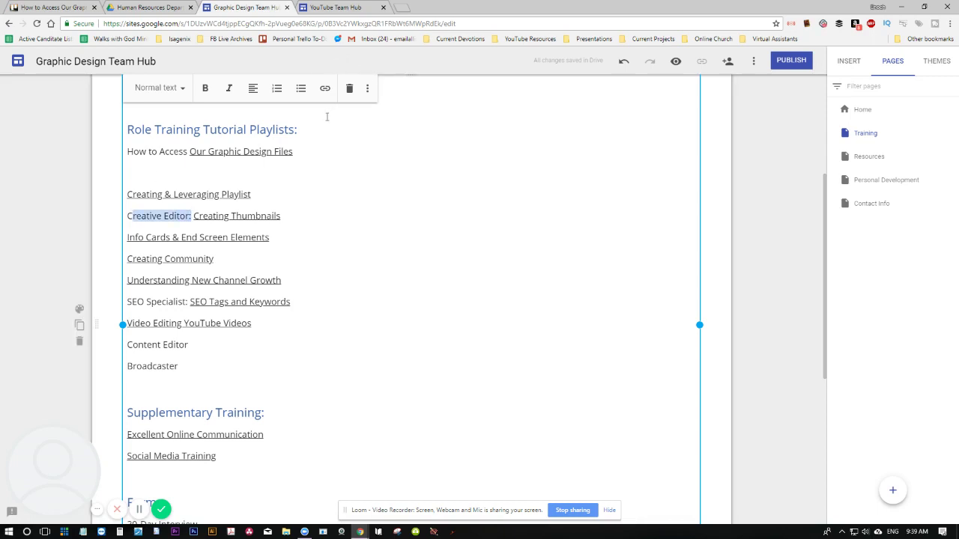
{"action": "left_click_drag", "start_coordinate": [299, 130], "coordinate": [90, 128]}
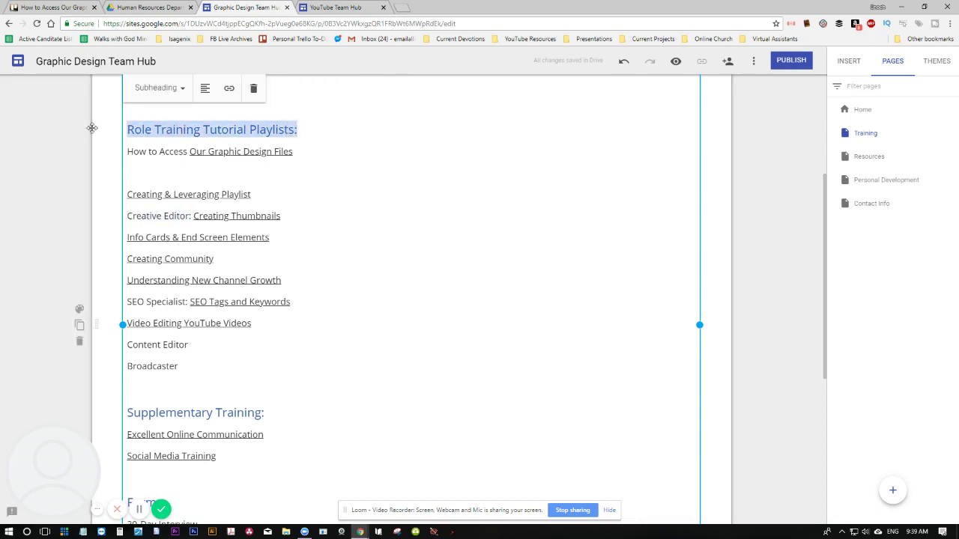
{"action": "left_click", "coordinate": [183, 94]}
{"action": "left_click", "coordinate": [172, 94]}
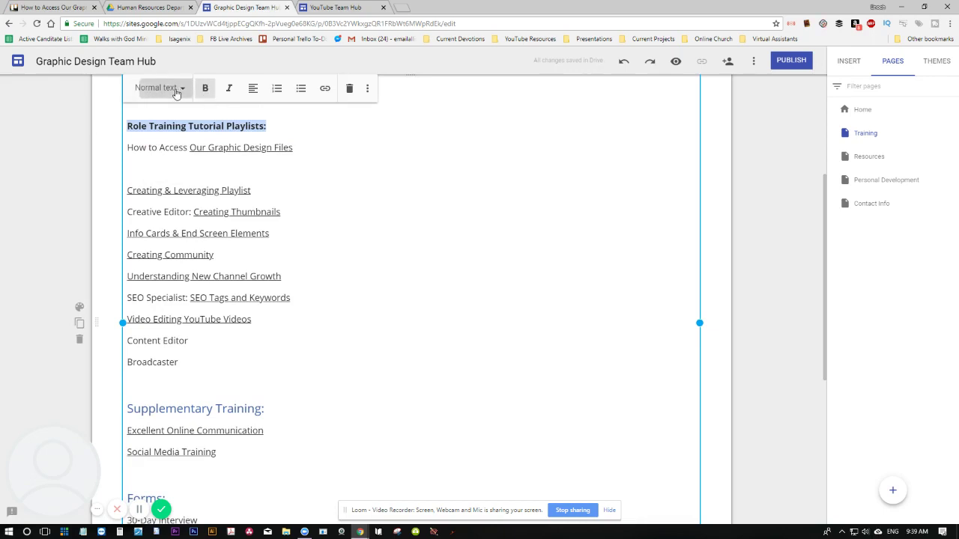
{"action": "left_click", "coordinate": [167, 90]}
{"action": "left_click", "coordinate": [169, 124]}
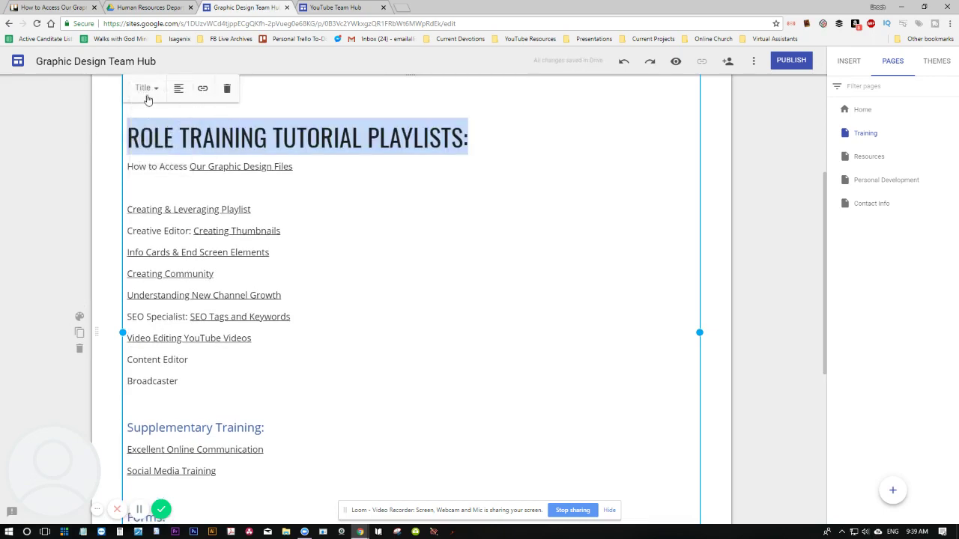
{"action": "left_click", "coordinate": [147, 94]}
{"action": "left_click", "coordinate": [138, 146]}
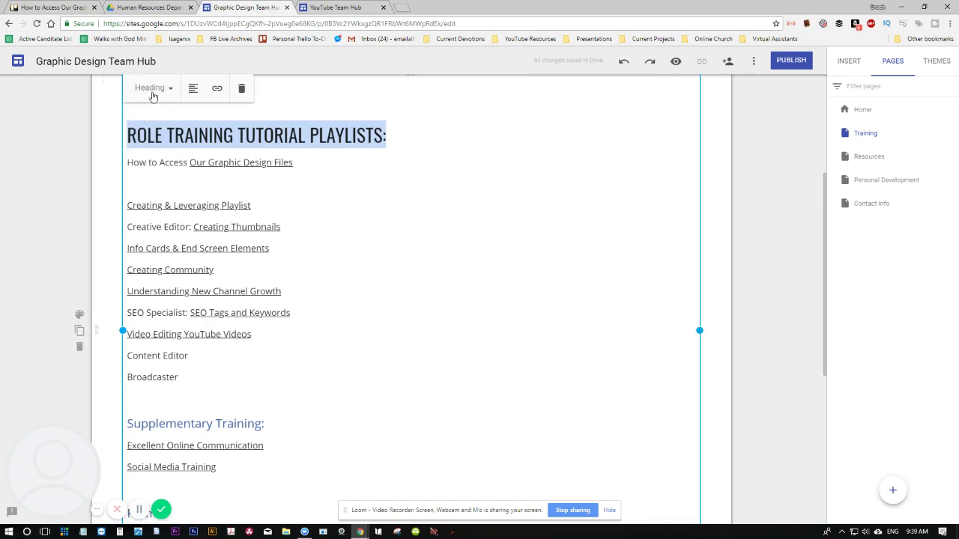
{"action": "left_click", "coordinate": [152, 90]}
{"action": "left_click", "coordinate": [150, 165]}
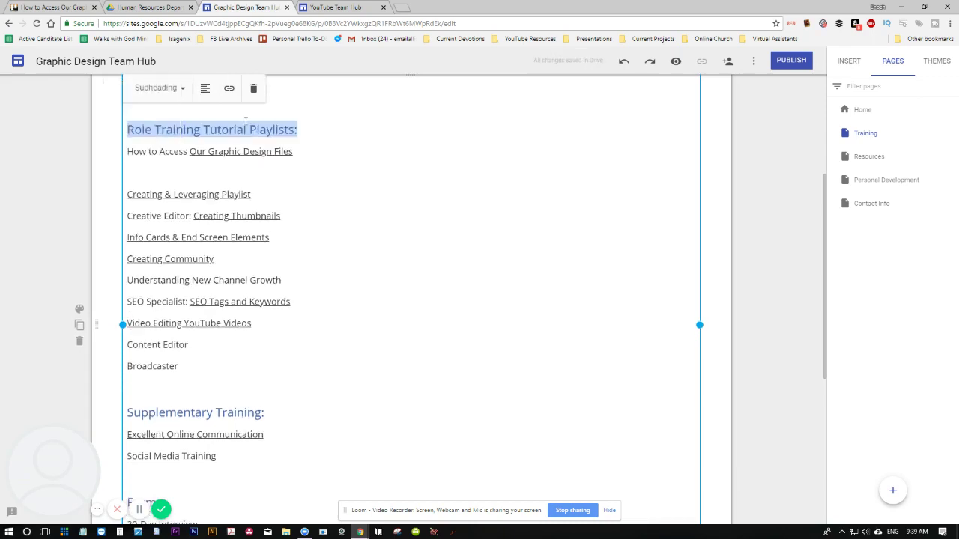
{"action": "left_click", "coordinate": [160, 130]}
{"action": "left_click_drag", "start_coordinate": [160, 130], "coordinate": [258, 130]}
{"action": "left_click", "coordinate": [256, 130]}
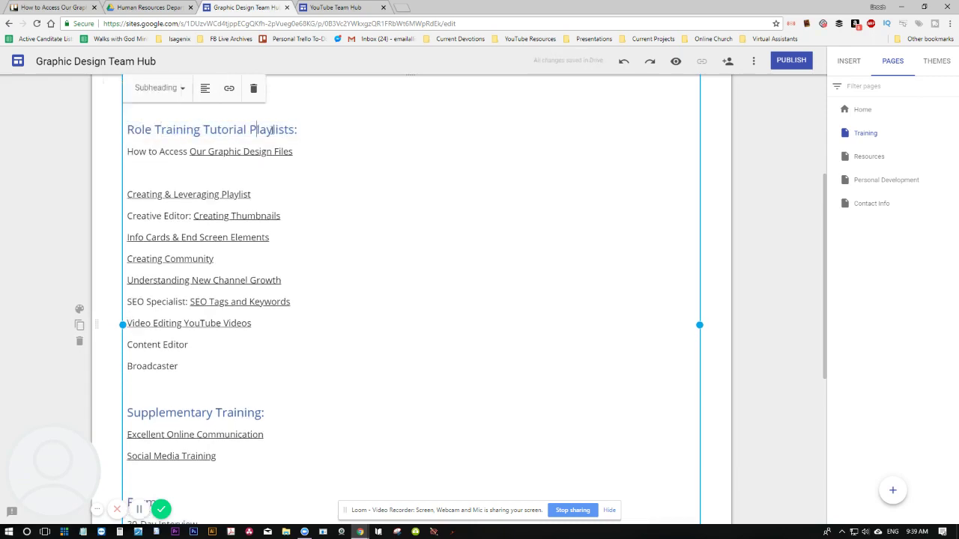
- Add a text box reading "Typing anything you want" below the row of page-link images and delete that section
{"action": "scroll", "coordinate": [472, 353], "scroll_direction": "down", "scroll_amount": 4}
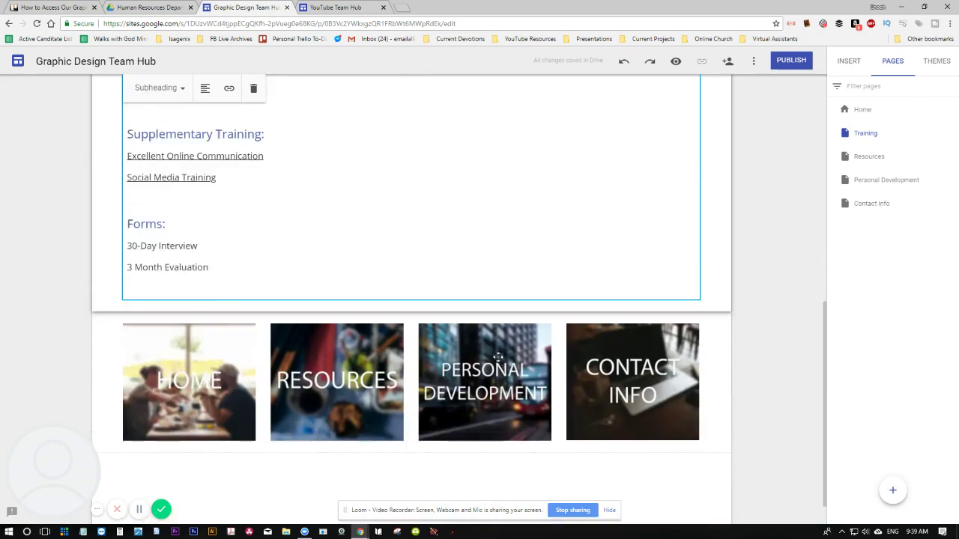
{"action": "left_click", "coordinate": [348, 444]}
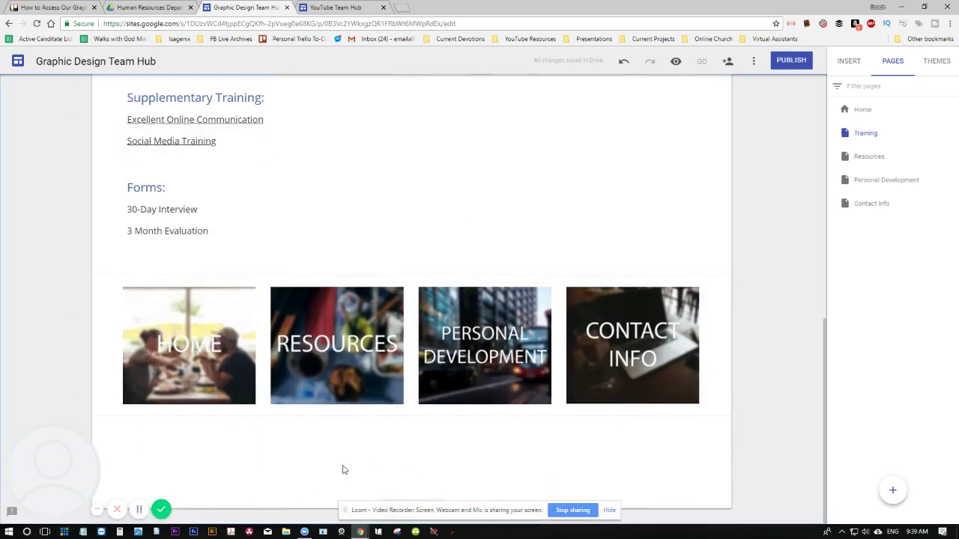
{"action": "double_click", "coordinate": [341, 433]}
{"action": "right_click", "coordinate": [404, 349]}
{"action": "left_click", "coordinate": [345, 454]}
{"action": "double_click", "coordinate": [376, 454]}
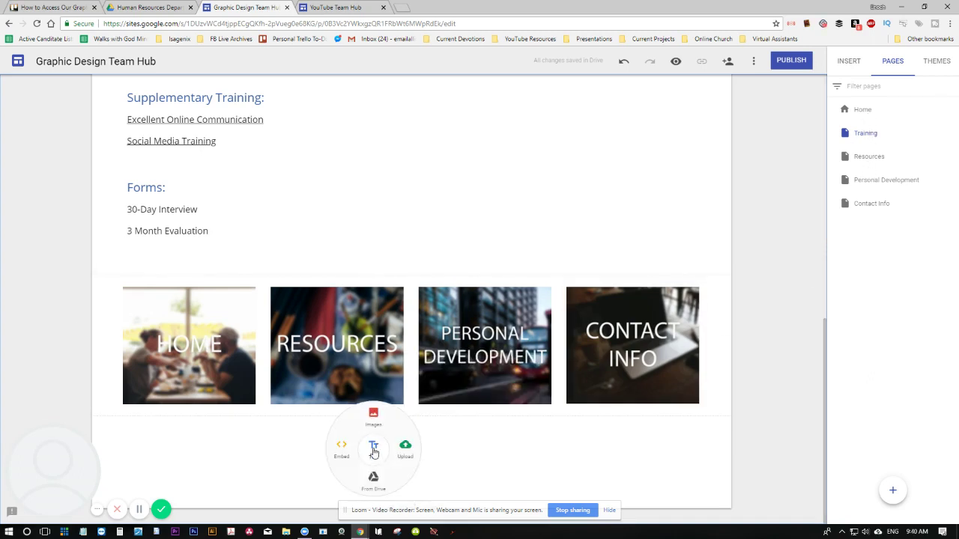
{"action": "left_click", "coordinate": [372, 448]}
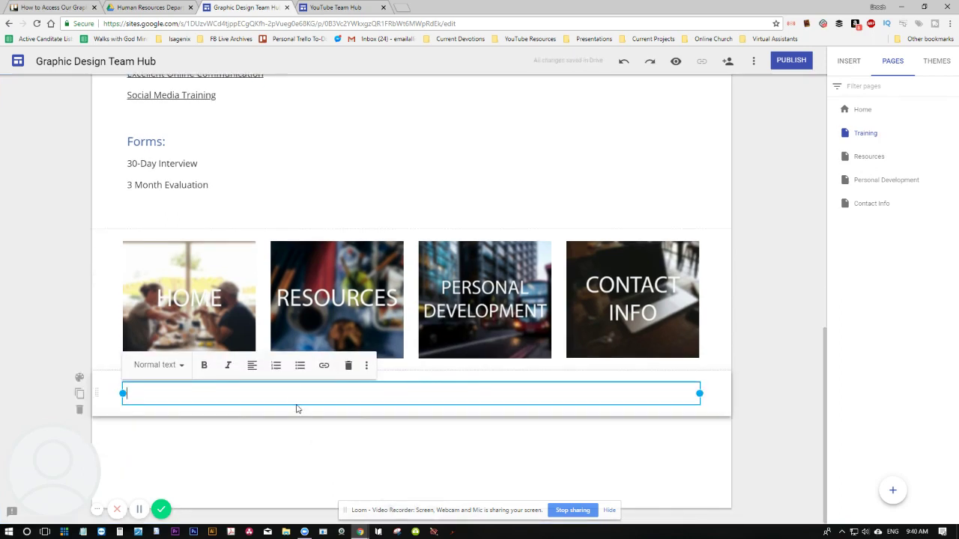
{"action": "type", "text": "Typing anything you want"}
{"action": "key", "text": "ctrl+a"}
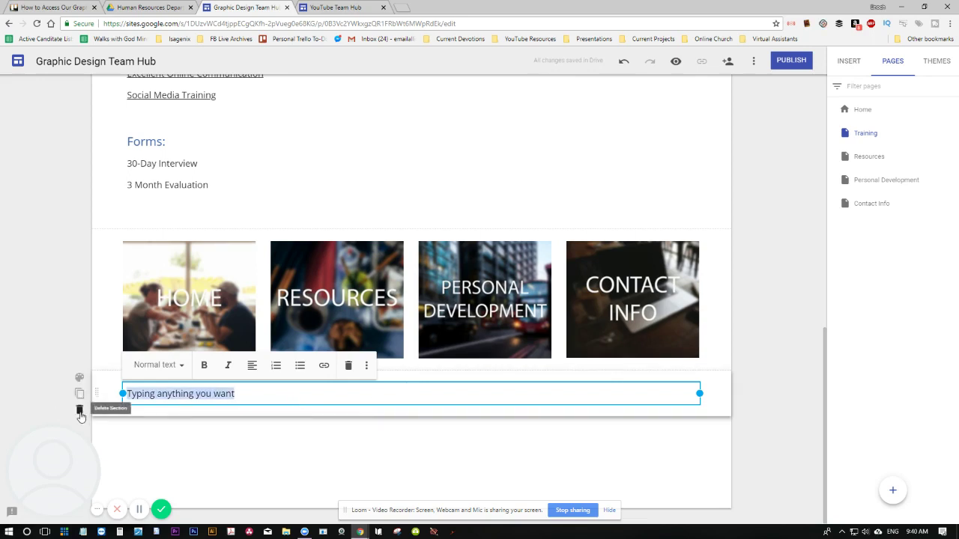
{"action": "left_click", "coordinate": [79, 412]}
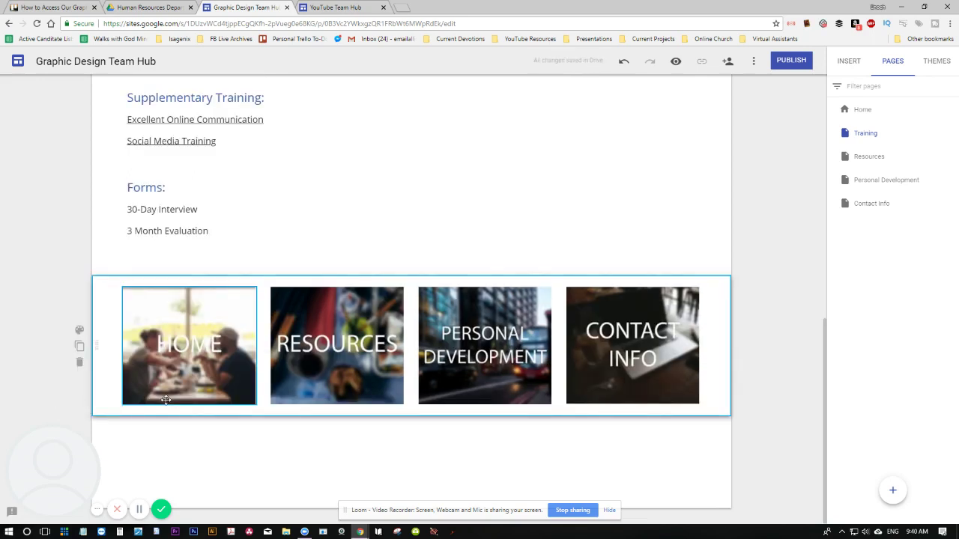
- Duplicate the page-link image section, try the Emphasis 2 and Regular section styles on the copy, and delete the copy
{"action": "left_click", "coordinate": [79, 348]}
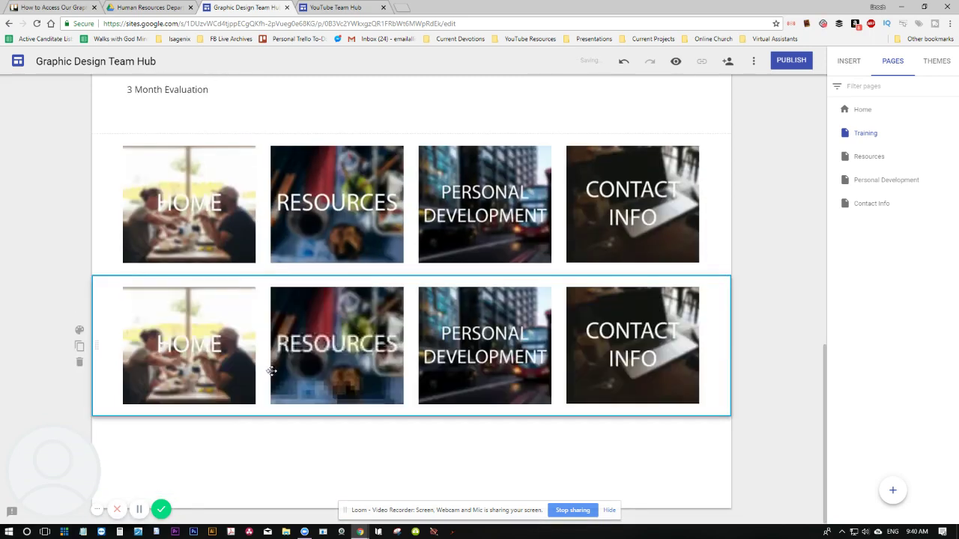
{"action": "left_click", "coordinate": [81, 332]}
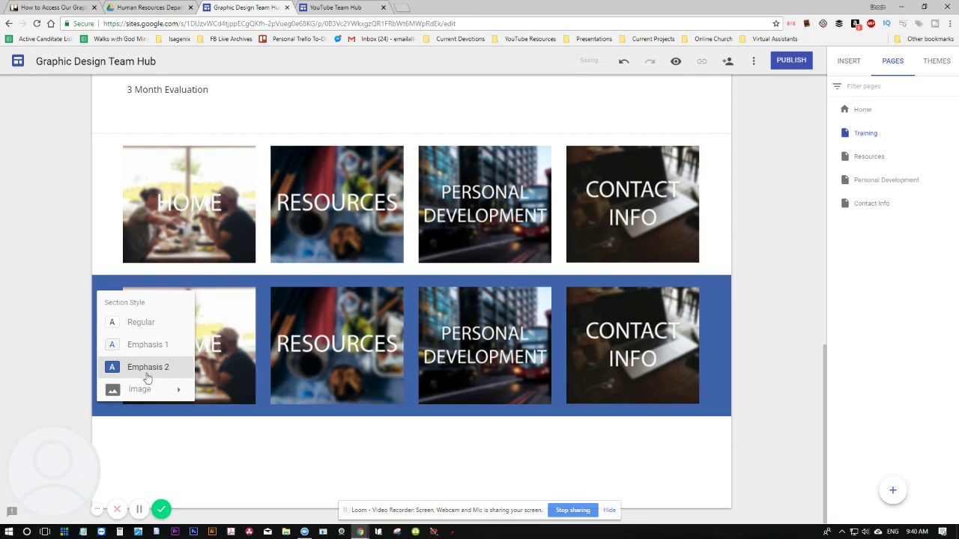
{"action": "left_click", "coordinate": [129, 324]}
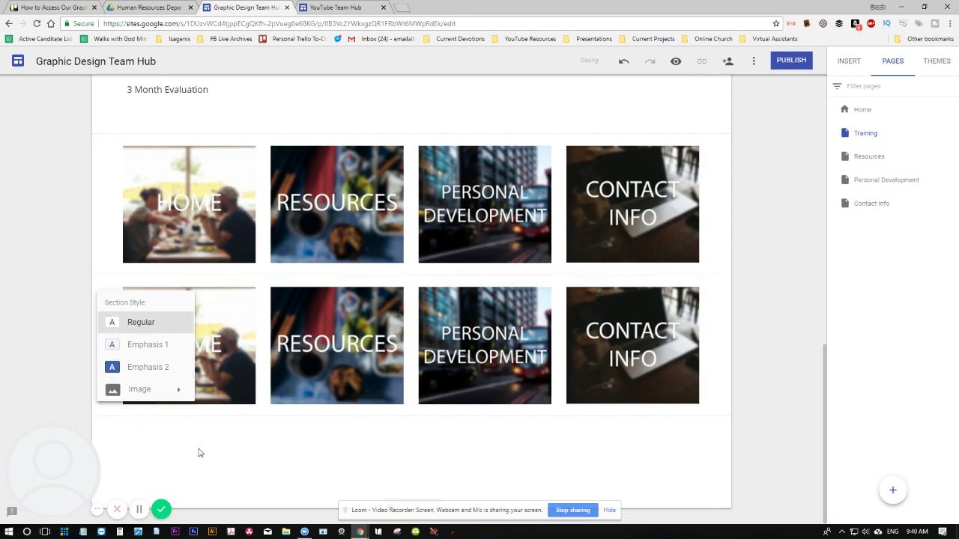
{"action": "left_click", "coordinate": [79, 361]}
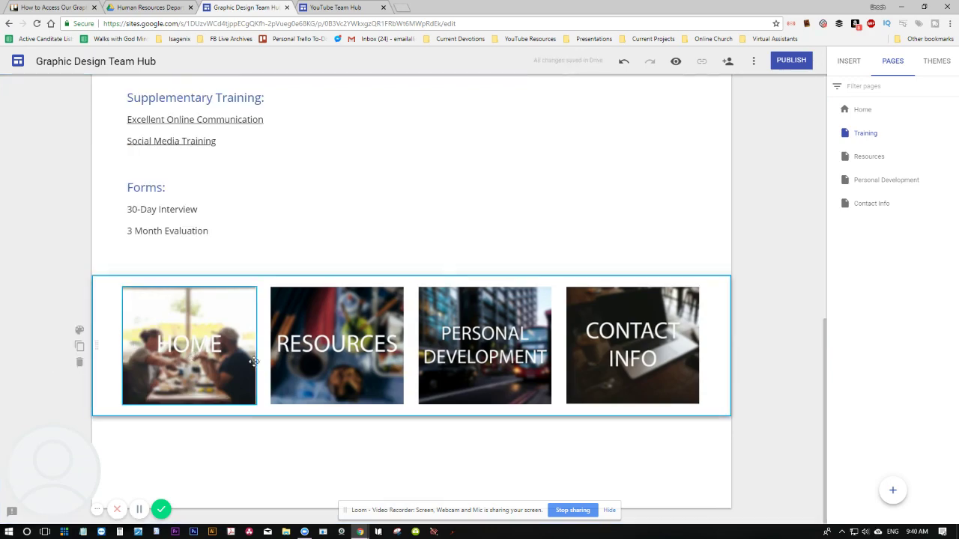
- Delete the section of page-link images from the Training page and undo the deletion
{"action": "left_click", "coordinate": [79, 362]}
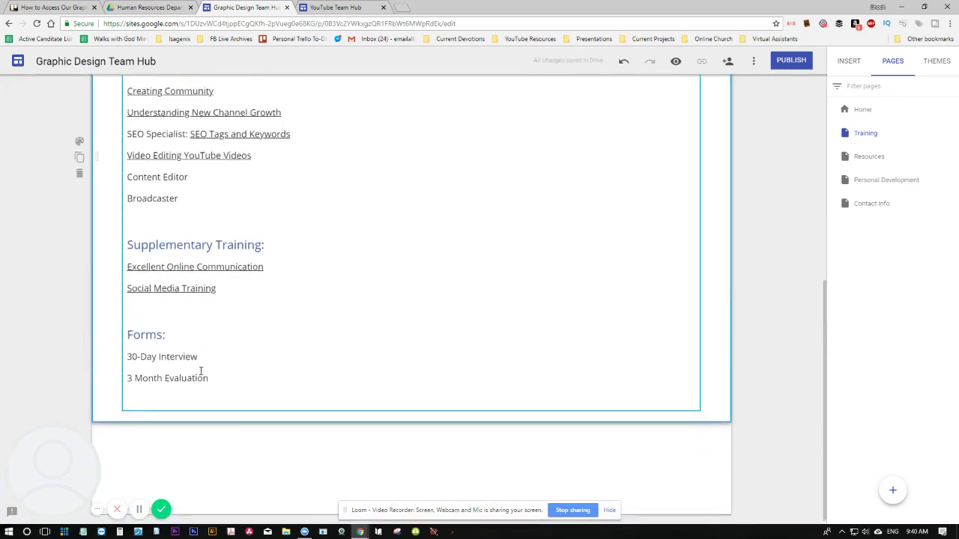
{"action": "scroll", "coordinate": [201, 371], "scroll_direction": "up", "scroll_amount": 5}
{"action": "scroll", "coordinate": [201, 370], "scroll_direction": "down", "scroll_amount": 8}
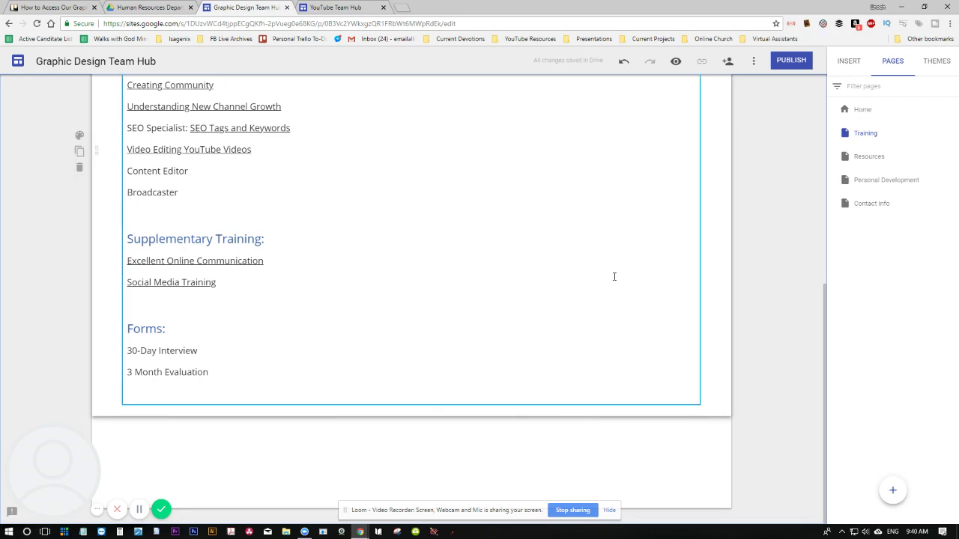
{"action": "key", "text": "ctrl+z"}
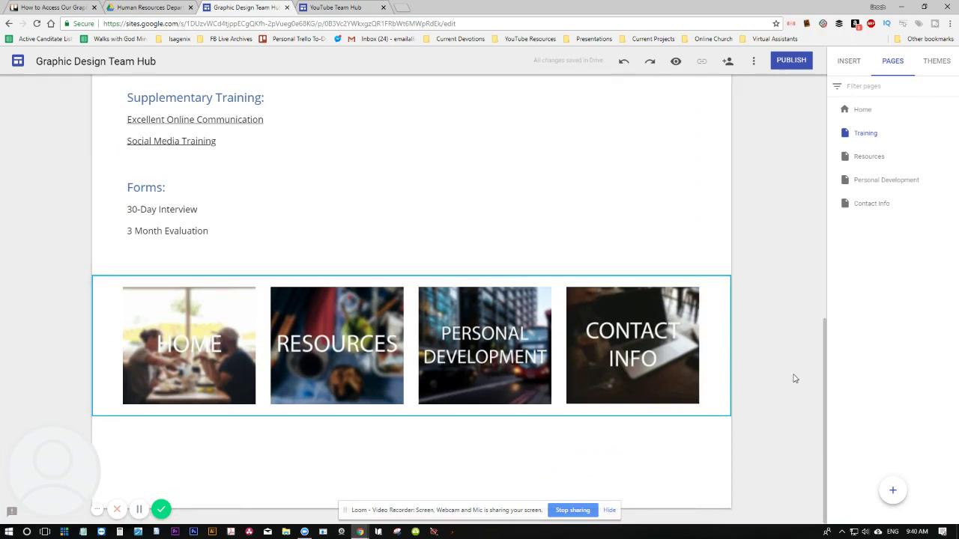
- Review the element types that can be inserted on the page, including the quick insert choices in the blank area
{"action": "left_click", "coordinate": [849, 63]}
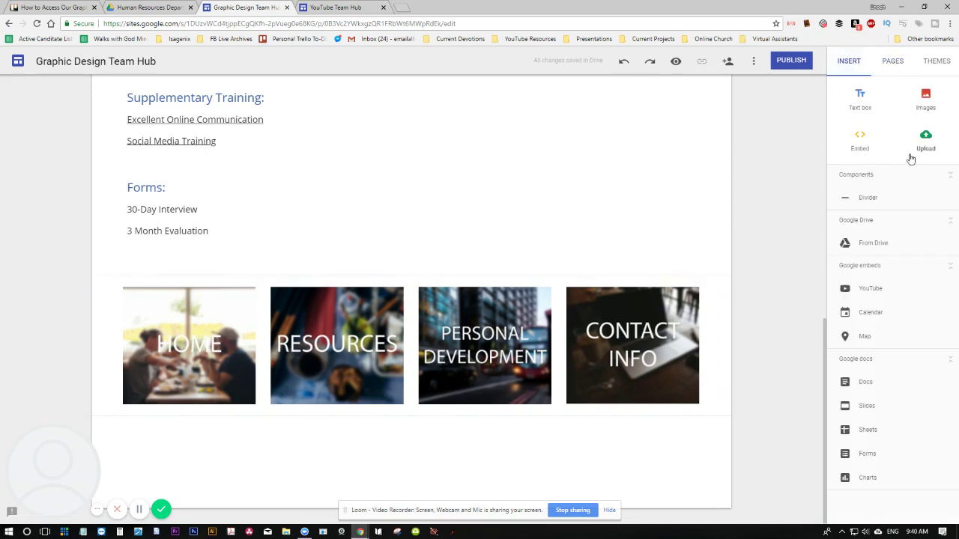
{"action": "double_click", "coordinate": [652, 450]}
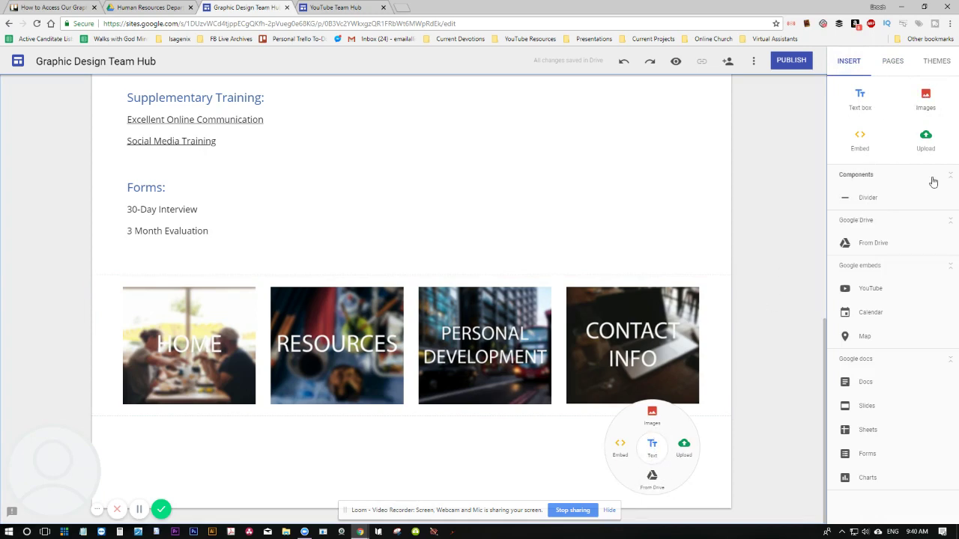
{"action": "left_click", "coordinate": [769, 314]}
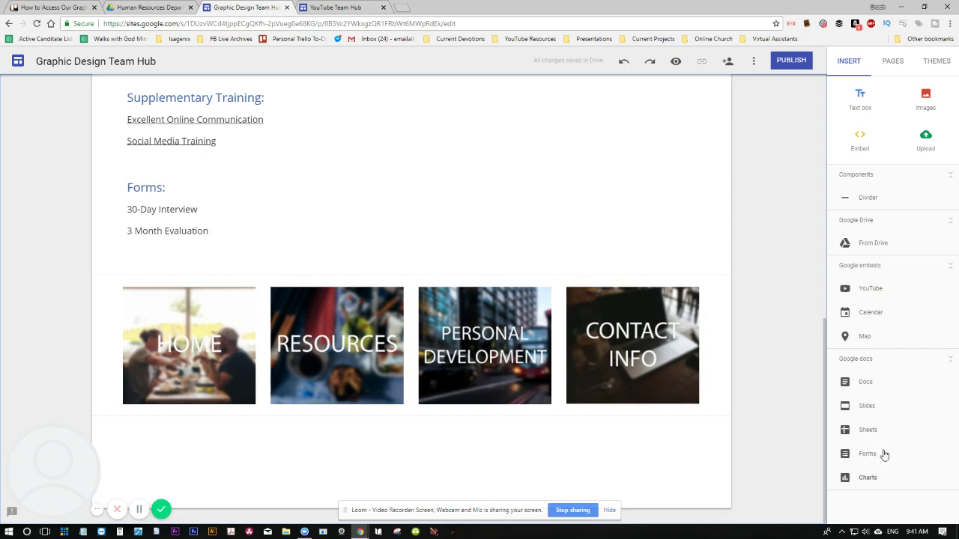
- Publish the site to the web at the address graphic-design-team-hub, viewable by anyone
{"action": "scroll", "coordinate": [749, 295], "scroll_direction": "up", "scroll_amount": 7}
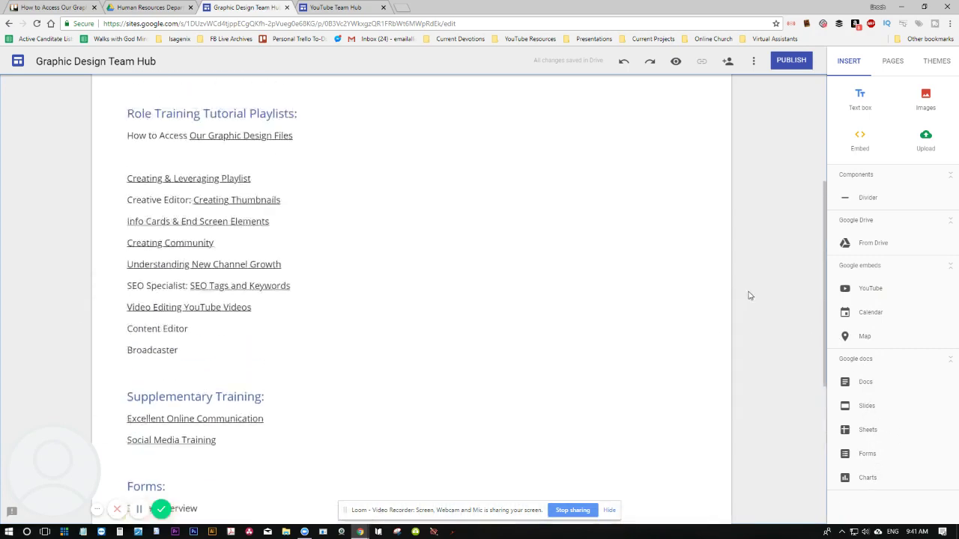
{"action": "left_click", "coordinate": [787, 63]}
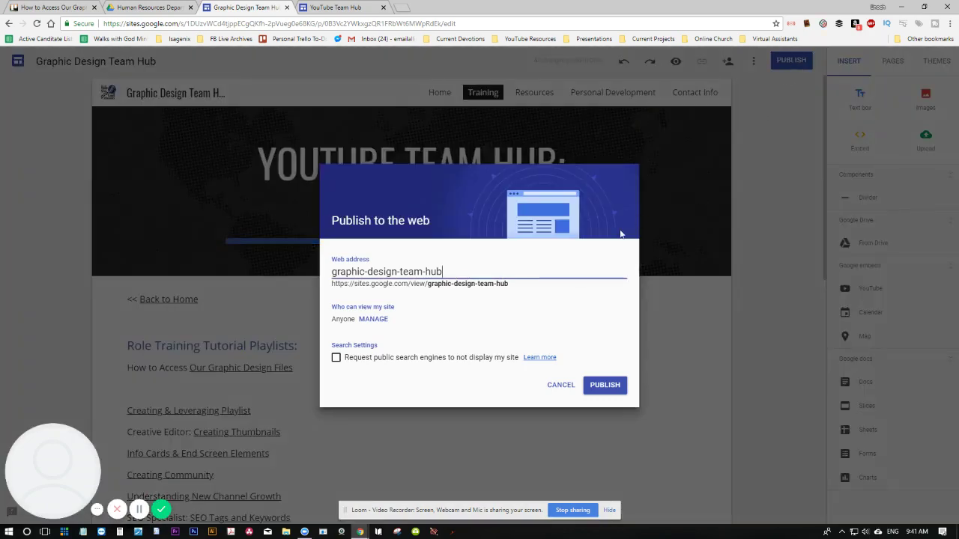
{"action": "left_click_drag", "start_coordinate": [430, 285], "coordinate": [511, 288]}
{"action": "left_click", "coordinate": [466, 272]}
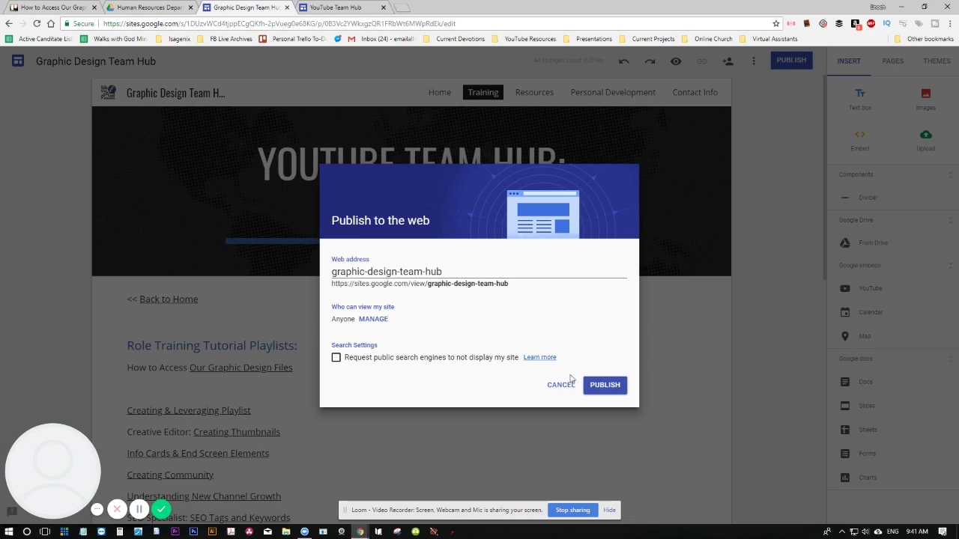
{"action": "left_click", "coordinate": [604, 385]}
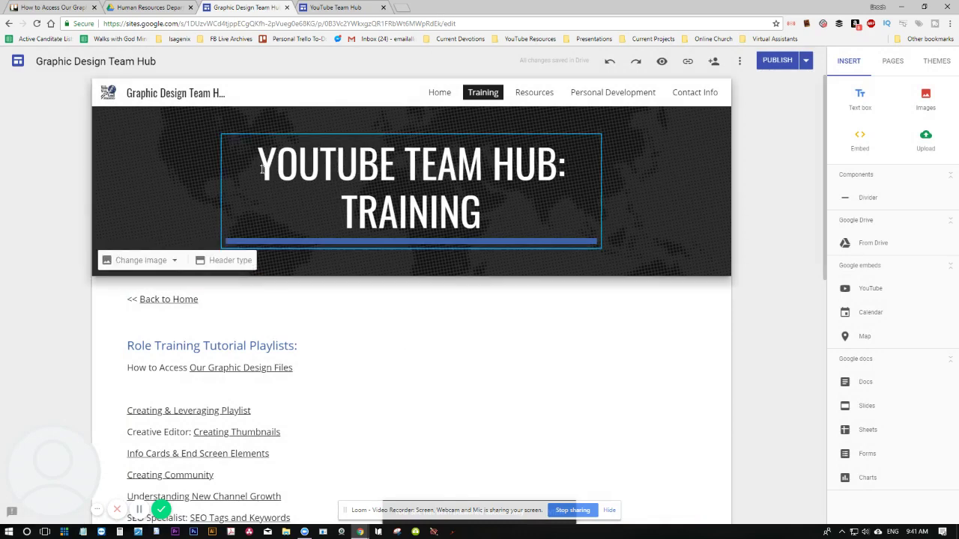
{"action": "left_click_drag", "start_coordinate": [262, 169], "coordinate": [516, 169]}
{"action": "left_click", "coordinate": [517, 169]}
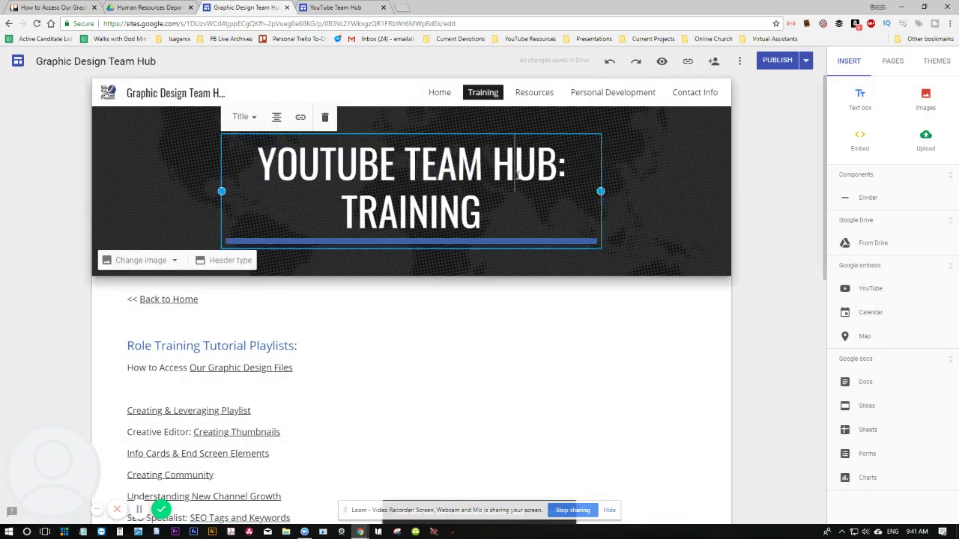
{"action": "left_click", "coordinate": [802, 108]}
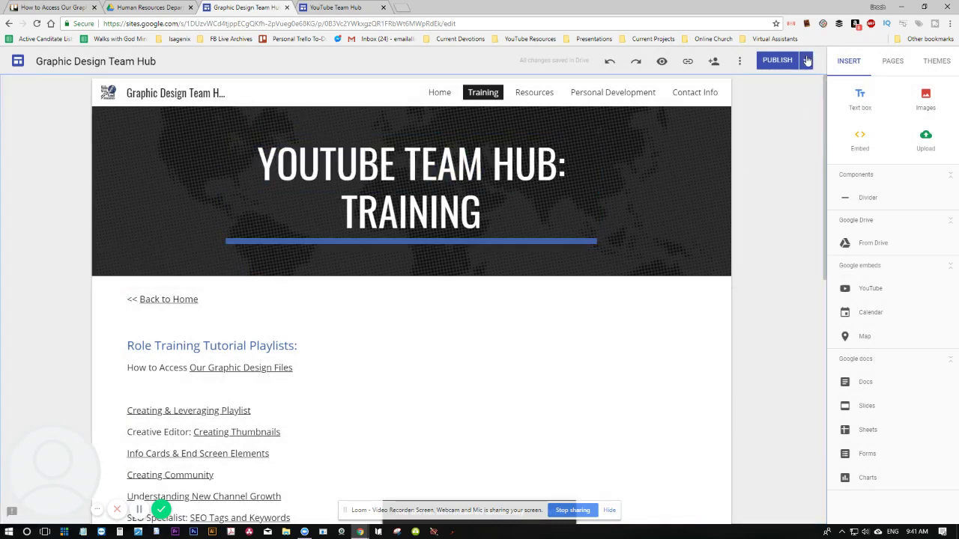
- Allow pop-ups from sites.google.com in the browser and open the published site
{"action": "left_click", "coordinate": [806, 60]}
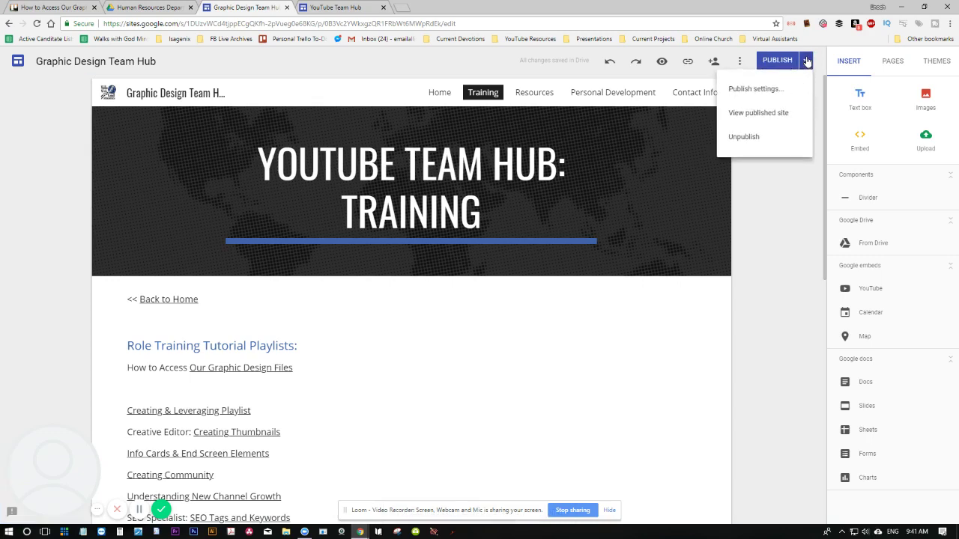
{"action": "left_click", "coordinate": [755, 114]}
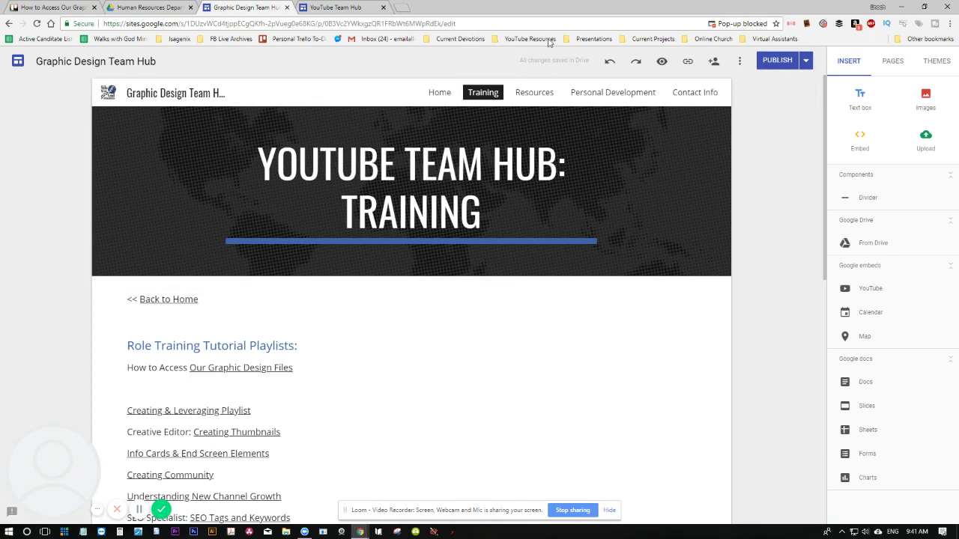
{"action": "left_click", "coordinate": [749, 25]}
{"action": "left_click", "coordinate": [663, 89]}
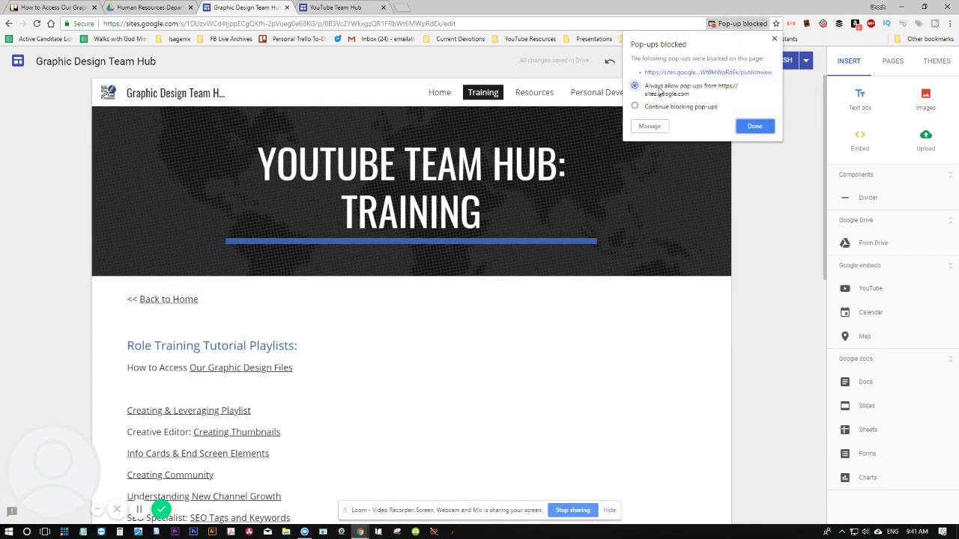
{"action": "left_click", "coordinate": [755, 127]}
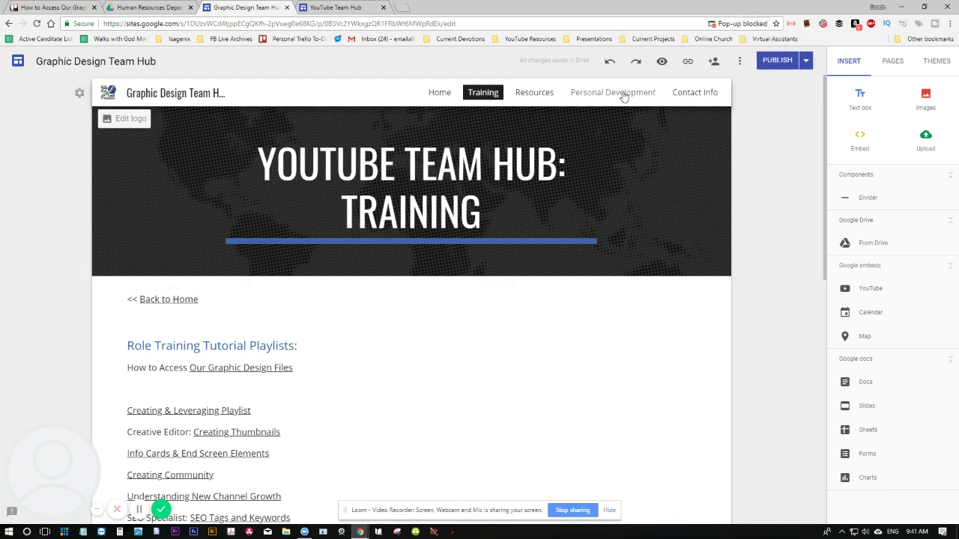
{"action": "left_click", "coordinate": [806, 64]}
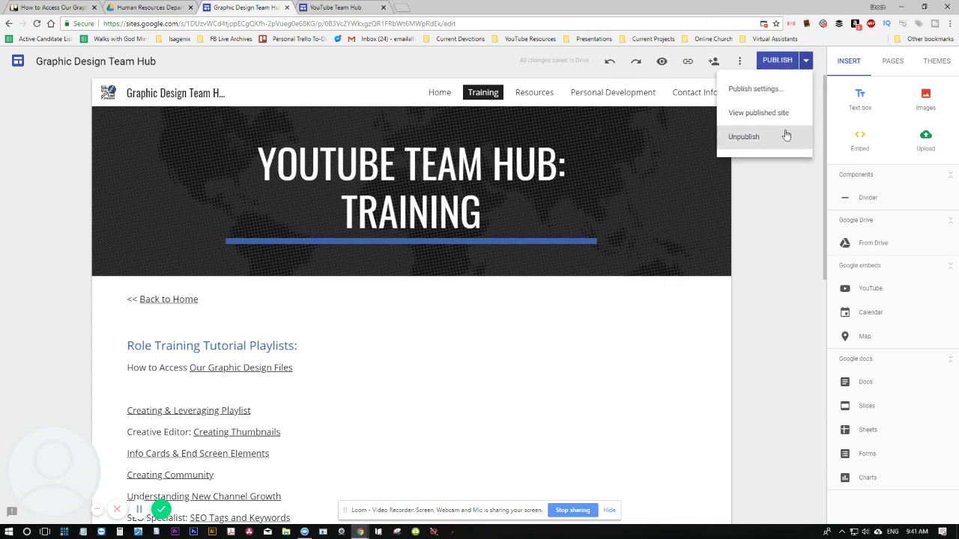
{"action": "left_click", "coordinate": [764, 115]}
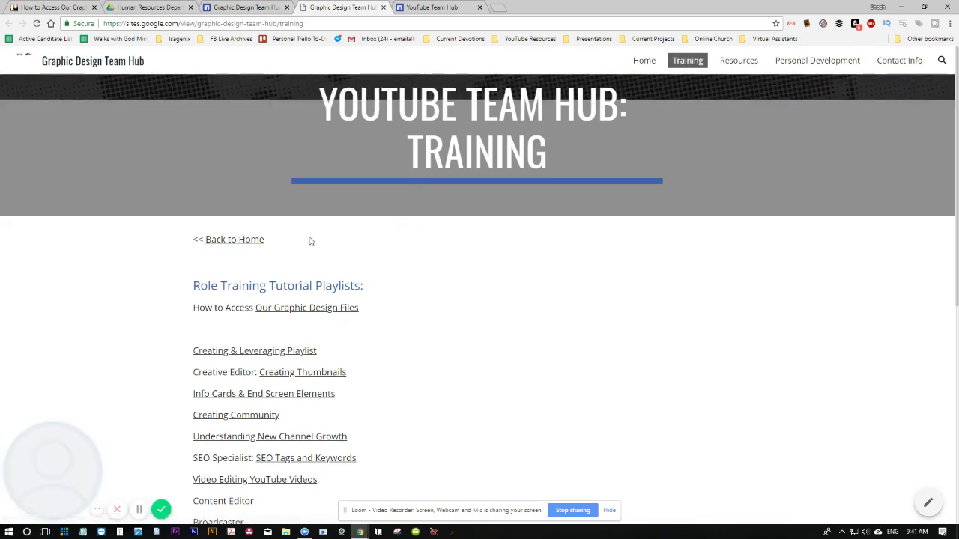
- Replace "YOUTUBE" with "GRAPHIC DESIGN" in the Training page's header title in the site editor
{"action": "left_click", "coordinate": [236, 7]}
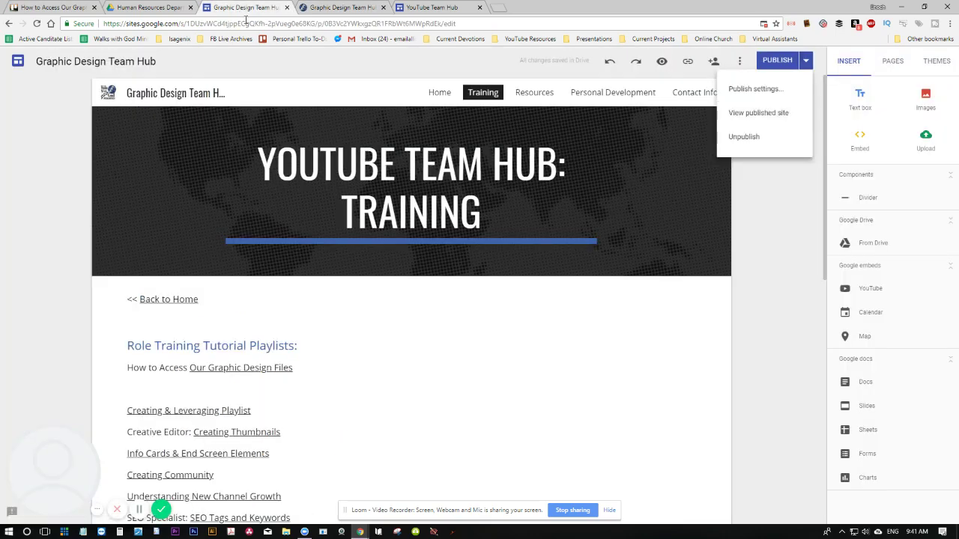
{"action": "left_click_drag", "start_coordinate": [394, 156], "coordinate": [244, 161]}
{"action": "type", "text": "GRAPHIC DES"}
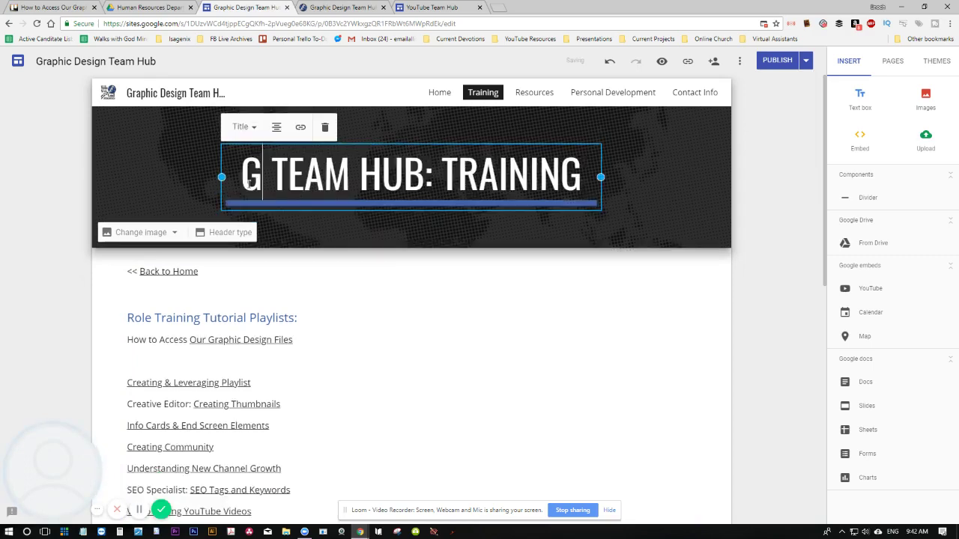
{"action": "type", "text": "IGN"}
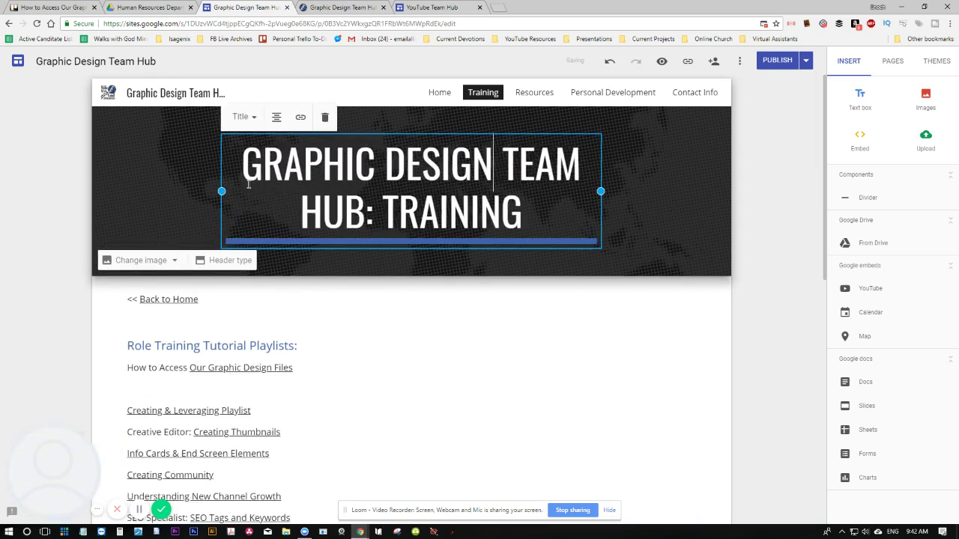
{"action": "left_click", "coordinate": [702, 287]}
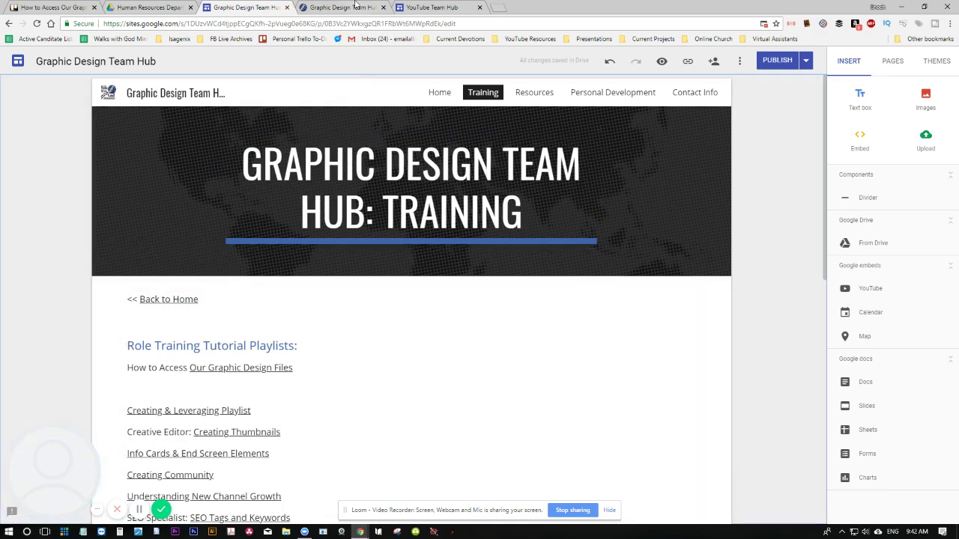
- Reload the published Training page to check whether the edited header title is live
{"action": "left_click", "coordinate": [427, 7]}
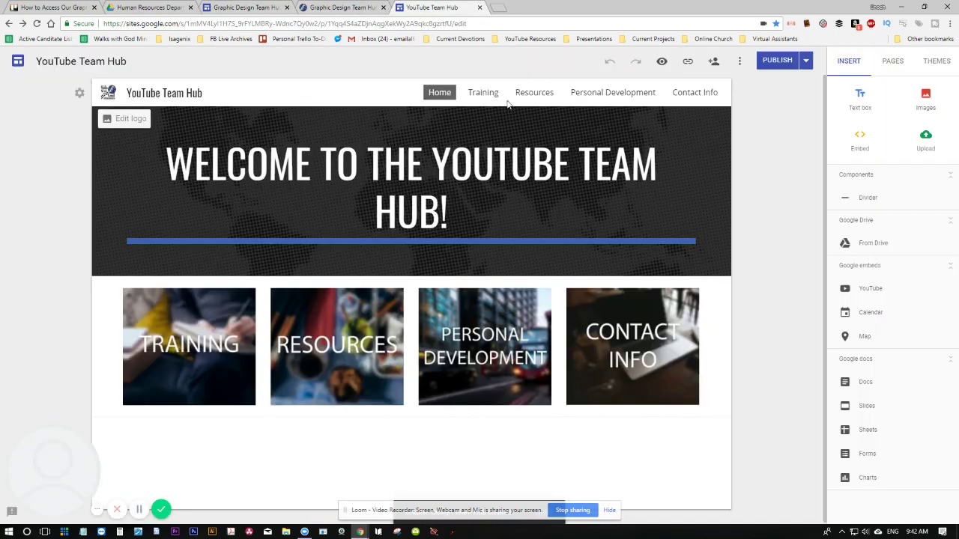
{"action": "left_click", "coordinate": [359, 6]}
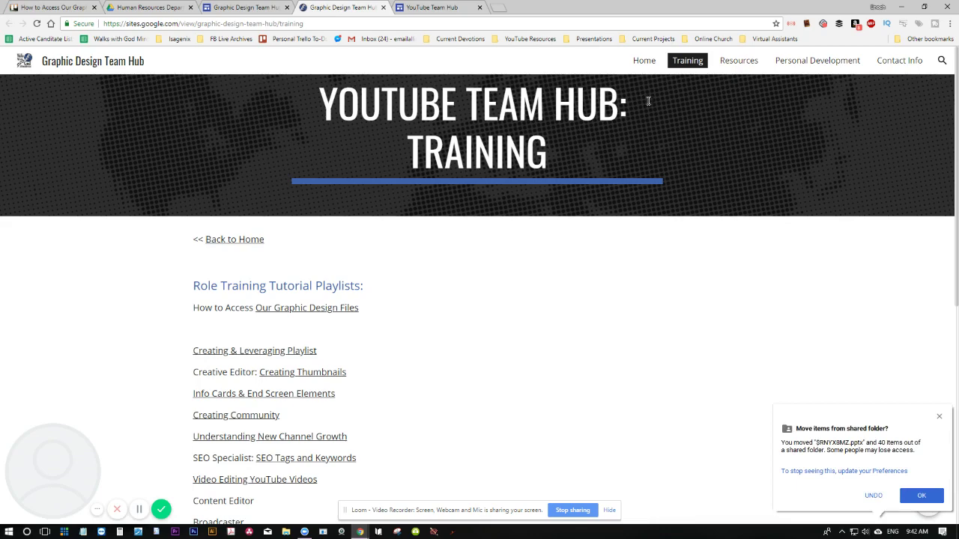
{"action": "left_click", "coordinate": [680, 70]}
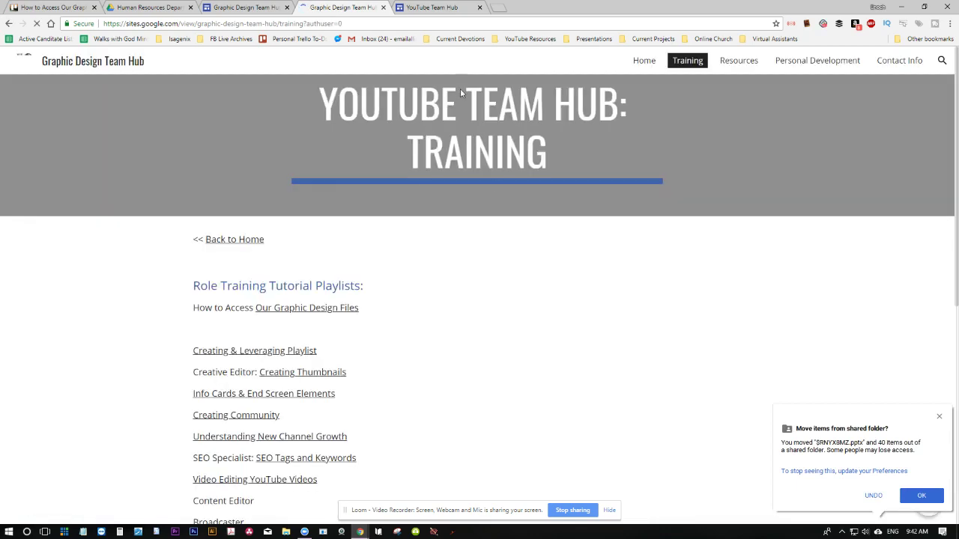
- Republish the site from the editor and reload the live Training page to check its header title
{"action": "left_click", "coordinate": [255, 6]}
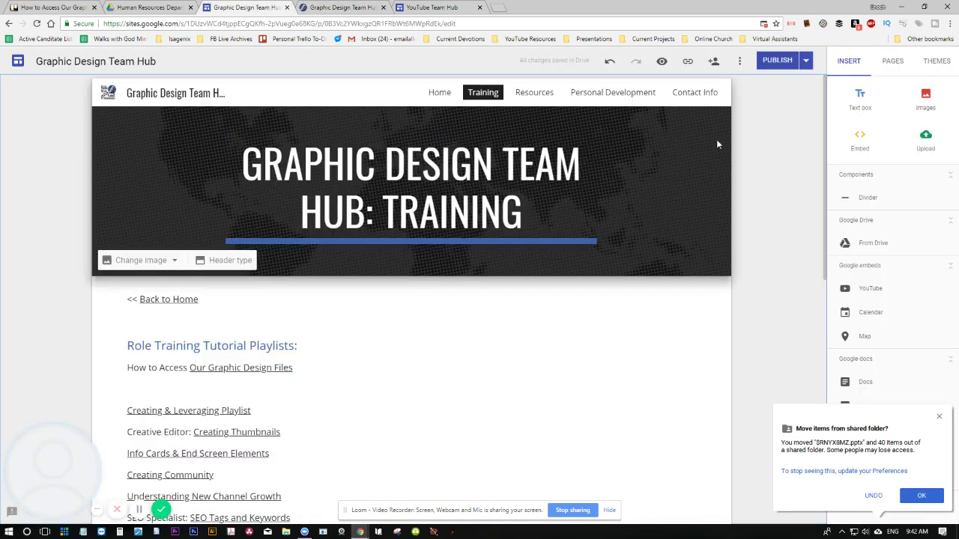
{"action": "left_click", "coordinate": [776, 60]}
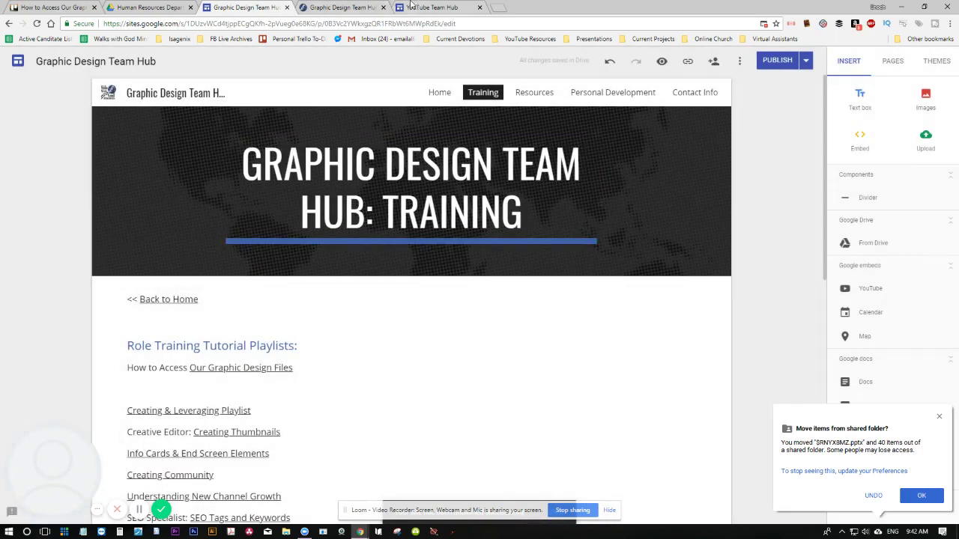
{"action": "left_click", "coordinate": [341, 6]}
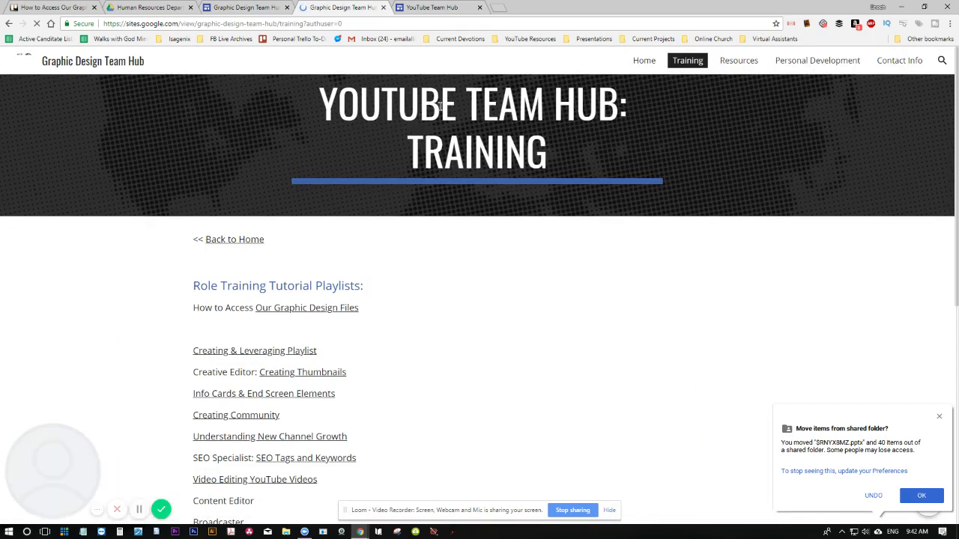
{"action": "left_click", "coordinate": [689, 60]}
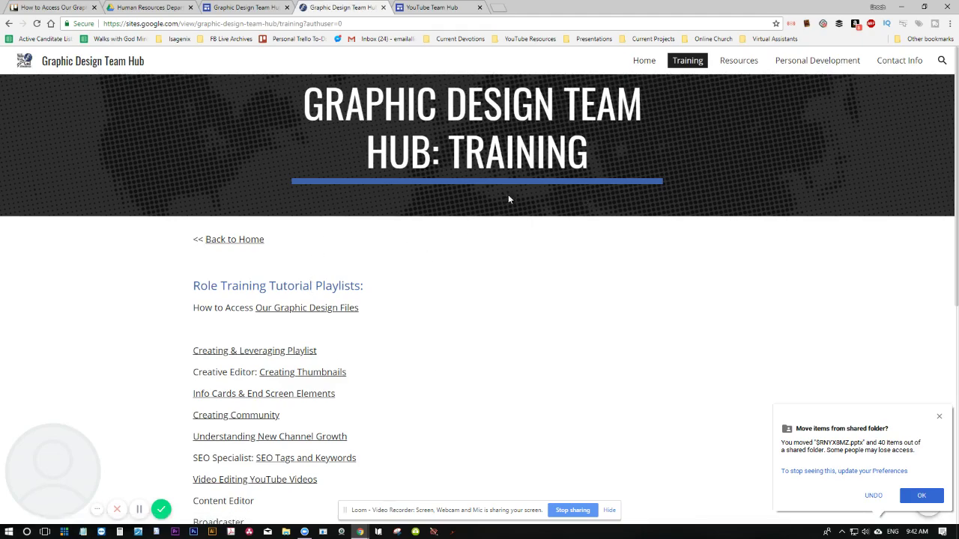
- Return to the site editor and review the Training page's playlist, supplementary training and forms lists
{"action": "left_click", "coordinate": [258, 7]}
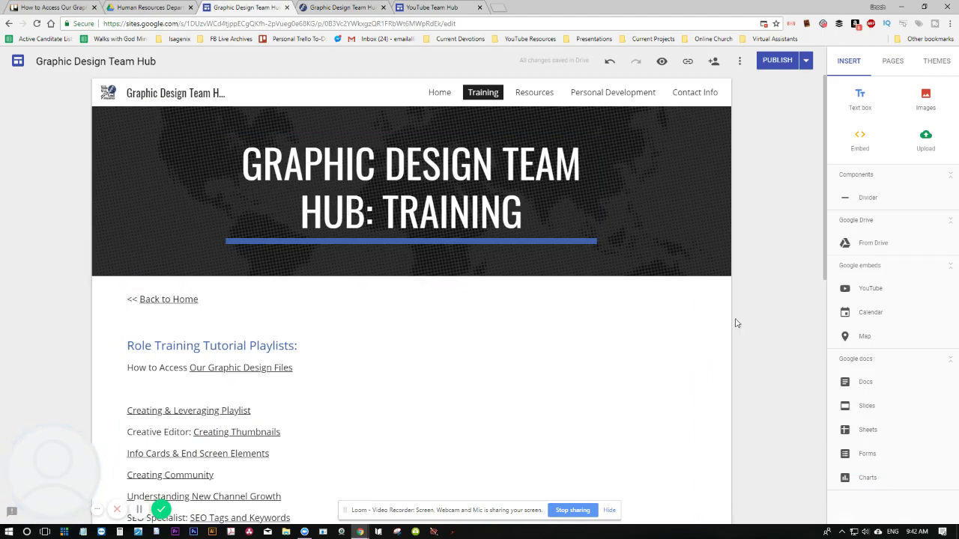
{"action": "scroll", "coordinate": [208, 362], "scroll_direction": "down", "scroll_amount": 1}
{"action": "scroll", "coordinate": [209, 362], "scroll_direction": "down", "scroll_amount": 2}
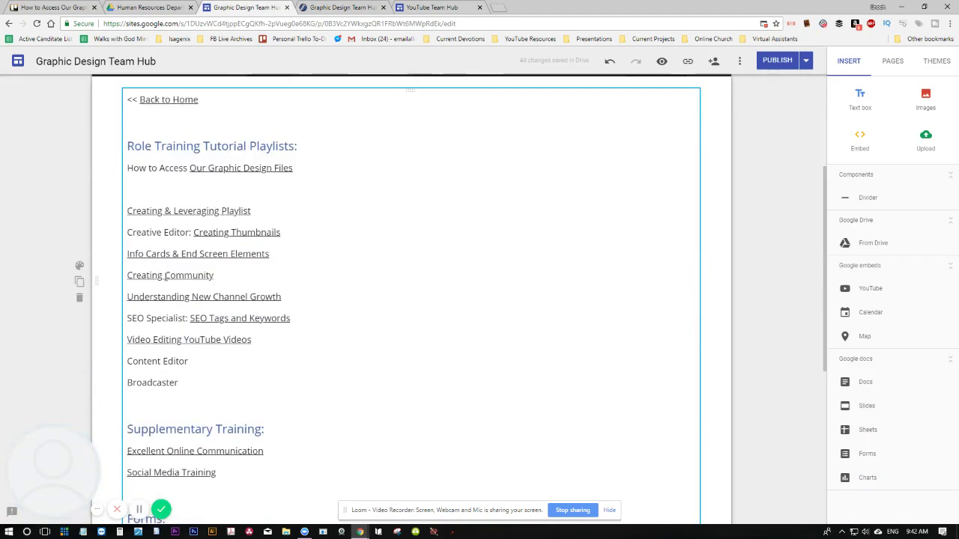
{"action": "scroll", "coordinate": [237, 435], "scroll_direction": "down", "scroll_amount": 2}
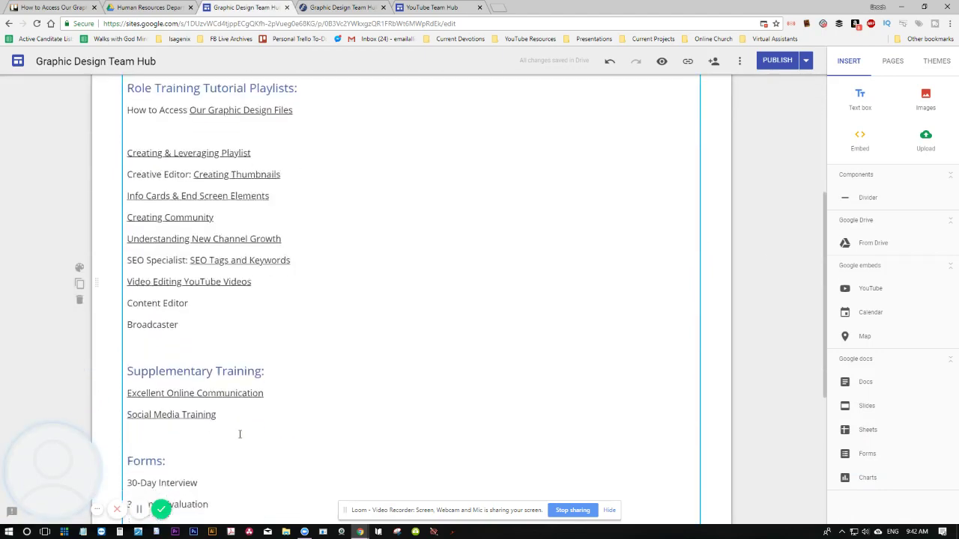
{"action": "scroll", "coordinate": [197, 286], "scroll_direction": "up", "scroll_amount": 2}
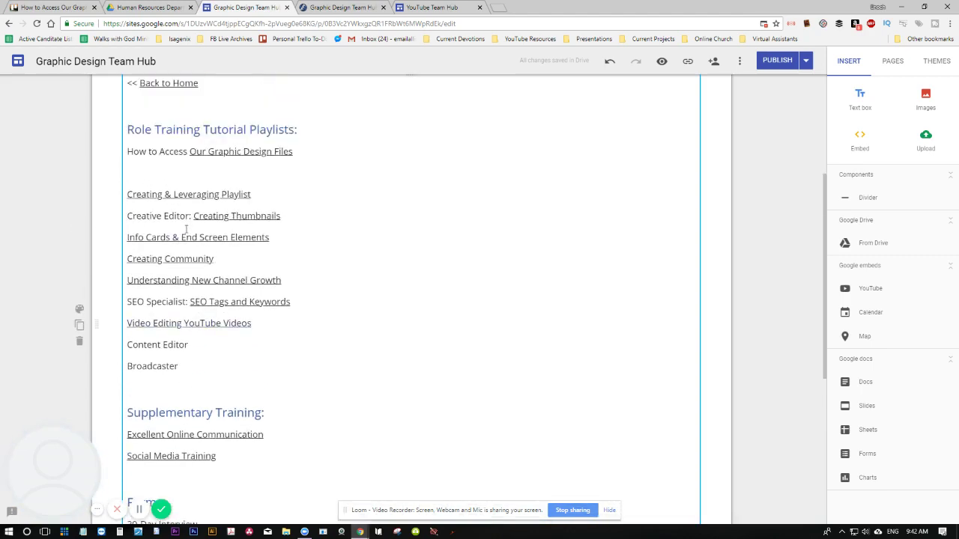
{"action": "scroll", "coordinate": [300, 318], "scroll_direction": "up", "scroll_amount": 3}
{"action": "scroll", "coordinate": [327, 315], "scroll_direction": "up", "scroll_amount": 1}
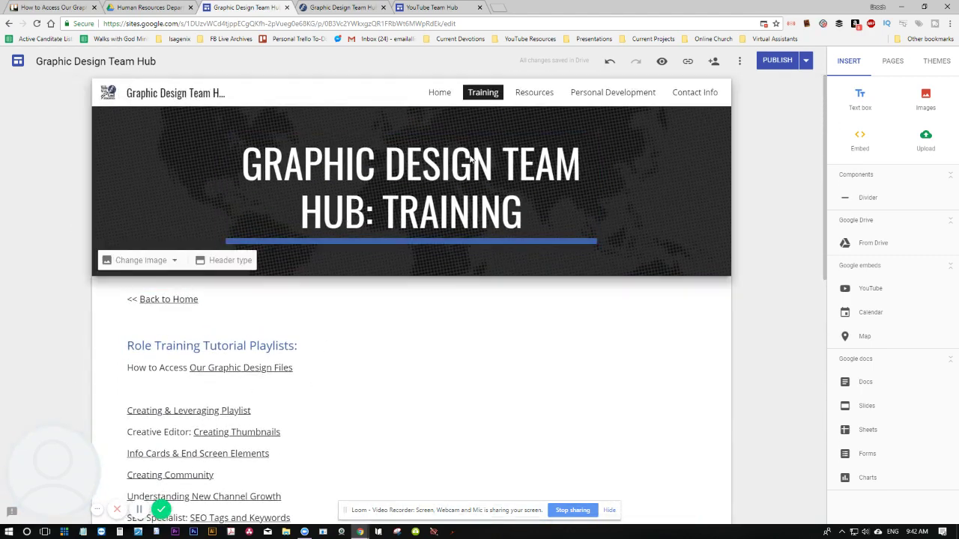
{"action": "left_click", "coordinate": [162, 512]}
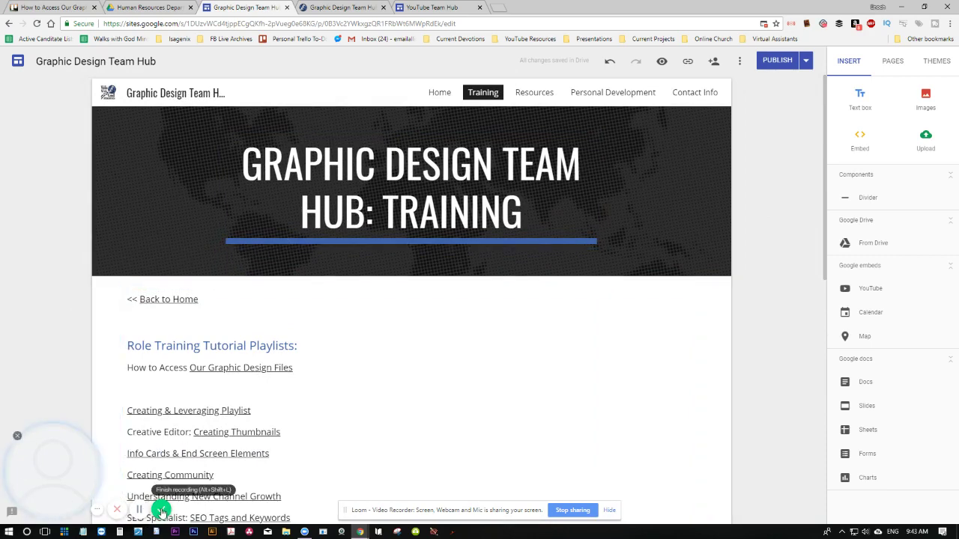